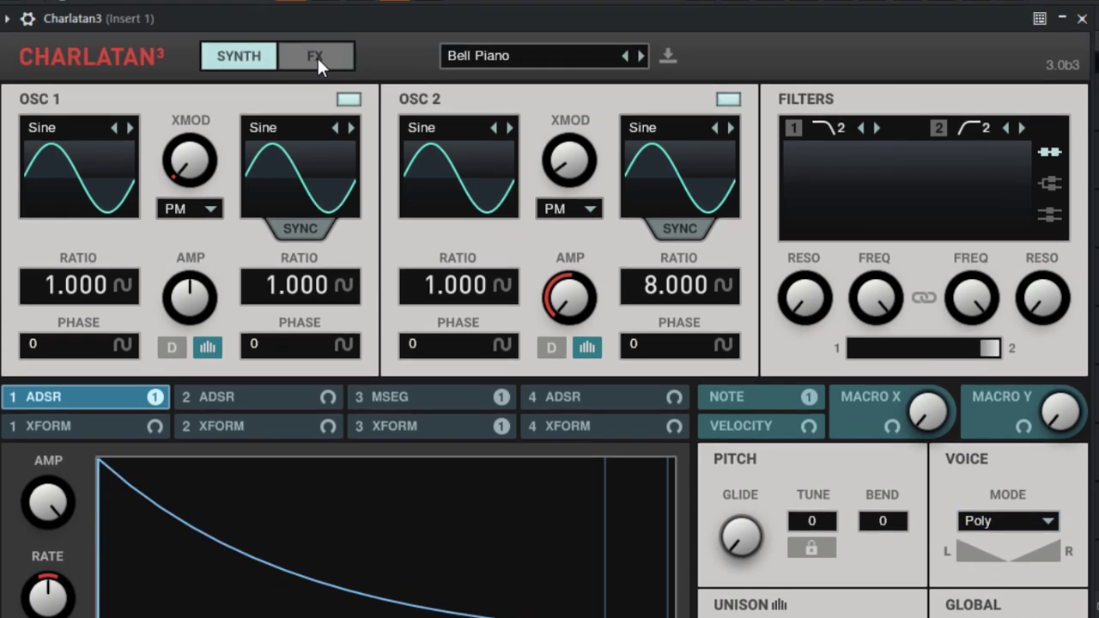
- Switch Charlatan to its FX page to view the Bell Piano effects
{"action": "left_click", "coordinate": [315, 57]}
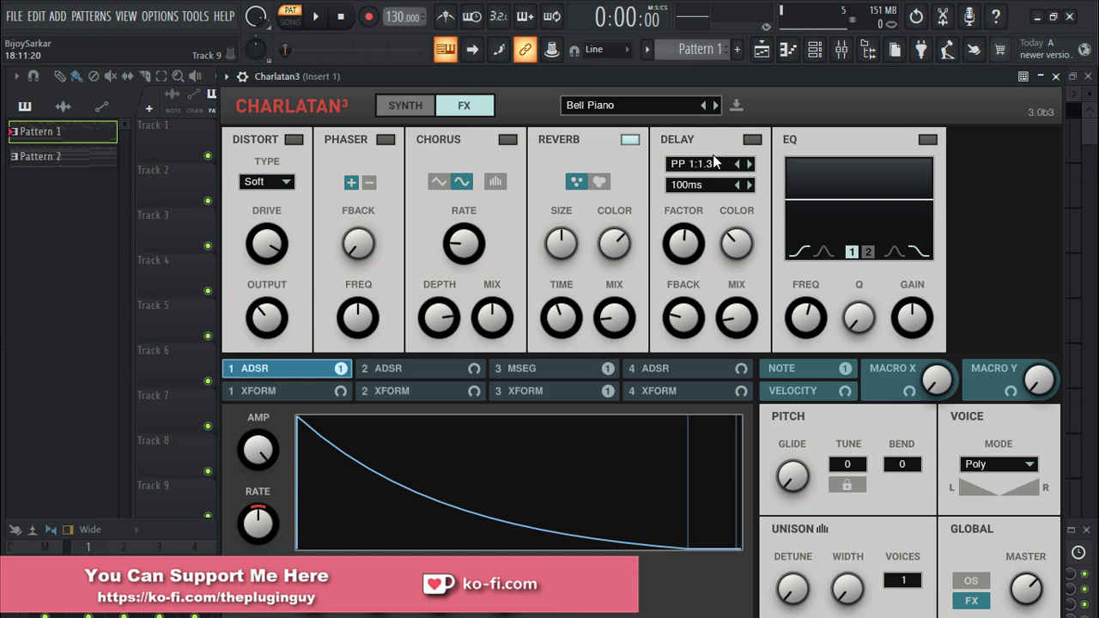
- Return Charlatan to the SYNTH page and browse the Factory Pads and Factory Bass folders
{"action": "left_click", "coordinate": [407, 106]}
{"action": "left_click", "coordinate": [587, 106]}
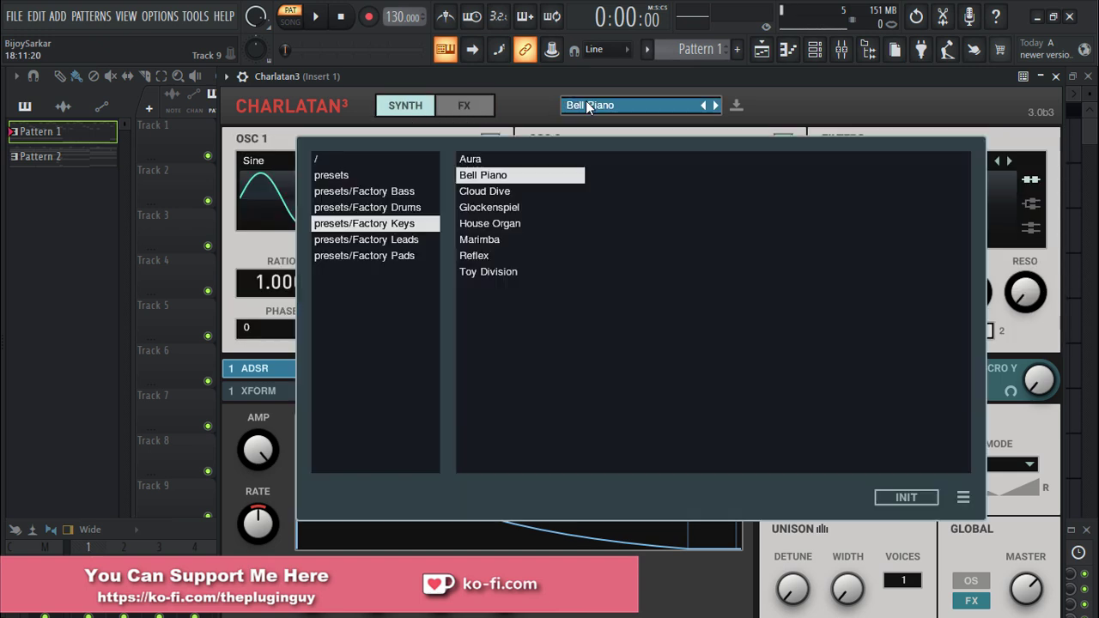
{"action": "left_click", "coordinate": [379, 256]}
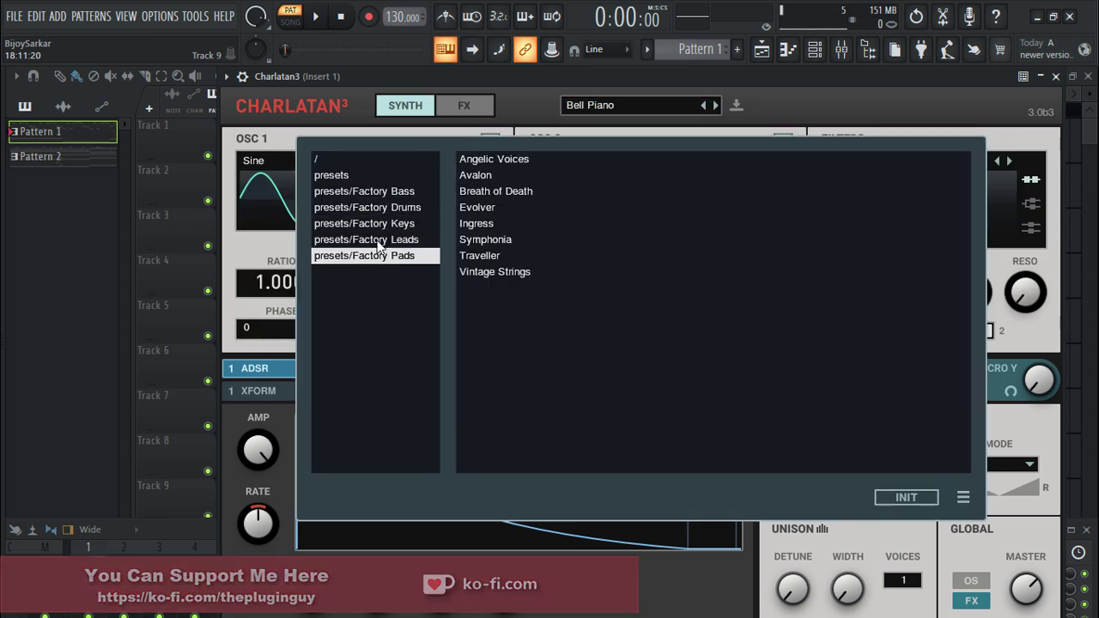
{"action": "left_click", "coordinate": [368, 192]}
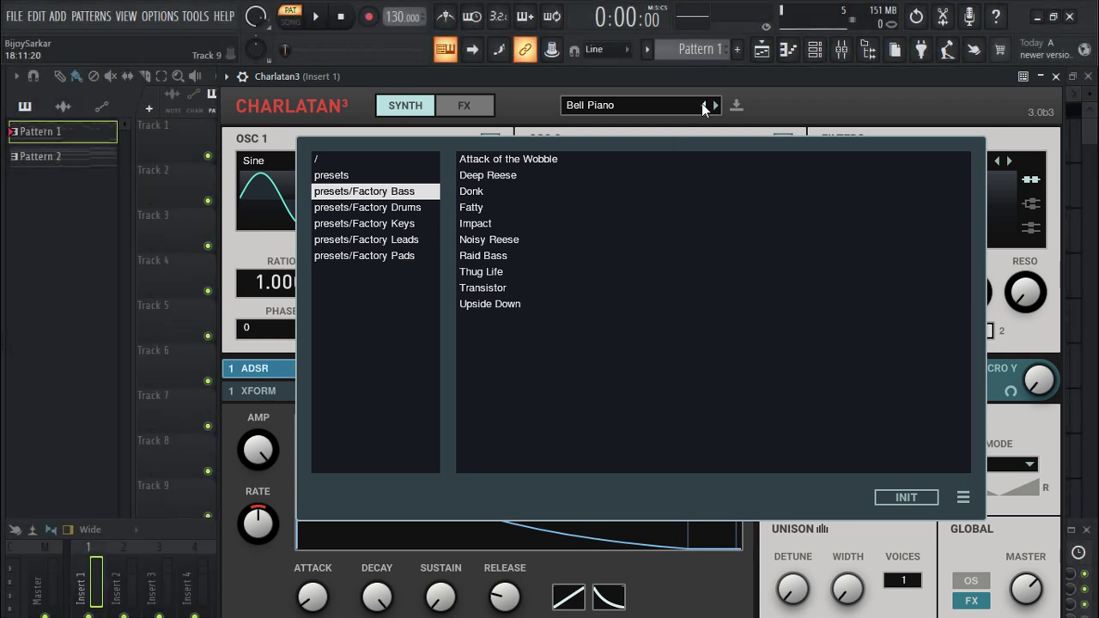
{"action": "left_click", "coordinate": [791, 110]}
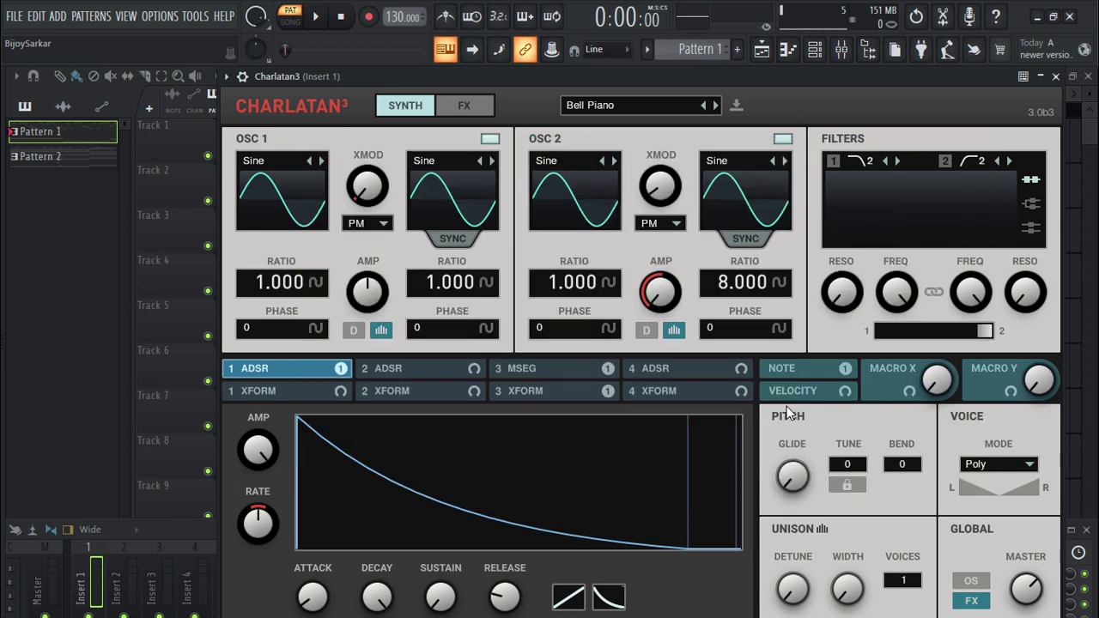
- Reopen the preset browser, view the Factory Keys folder, then close it
{"action": "left_click", "coordinate": [602, 108]}
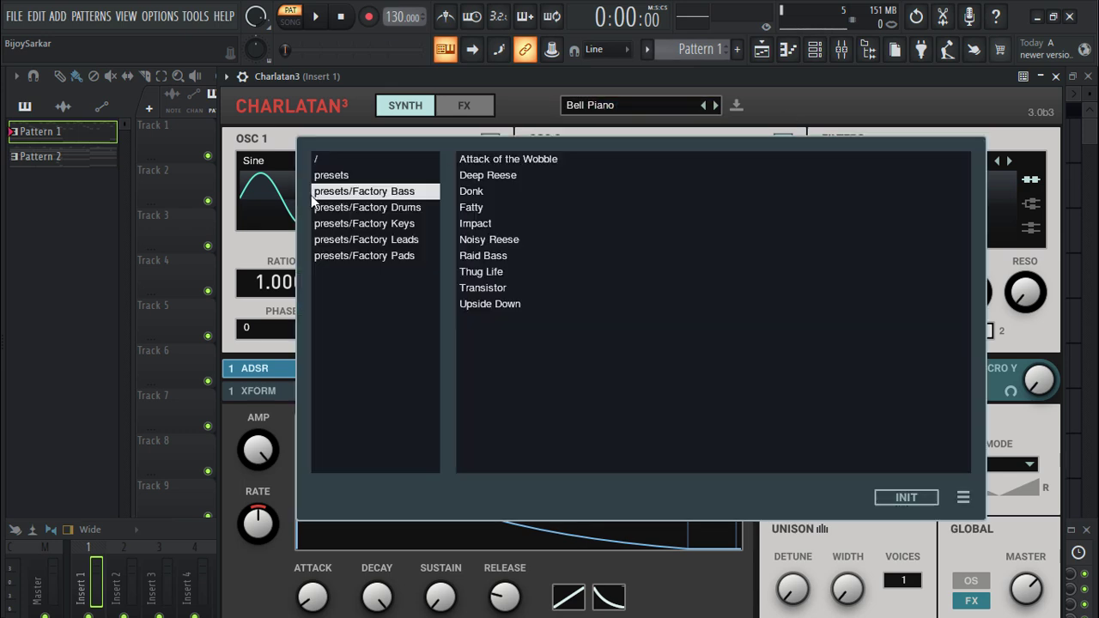
{"action": "left_click", "coordinate": [401, 225]}
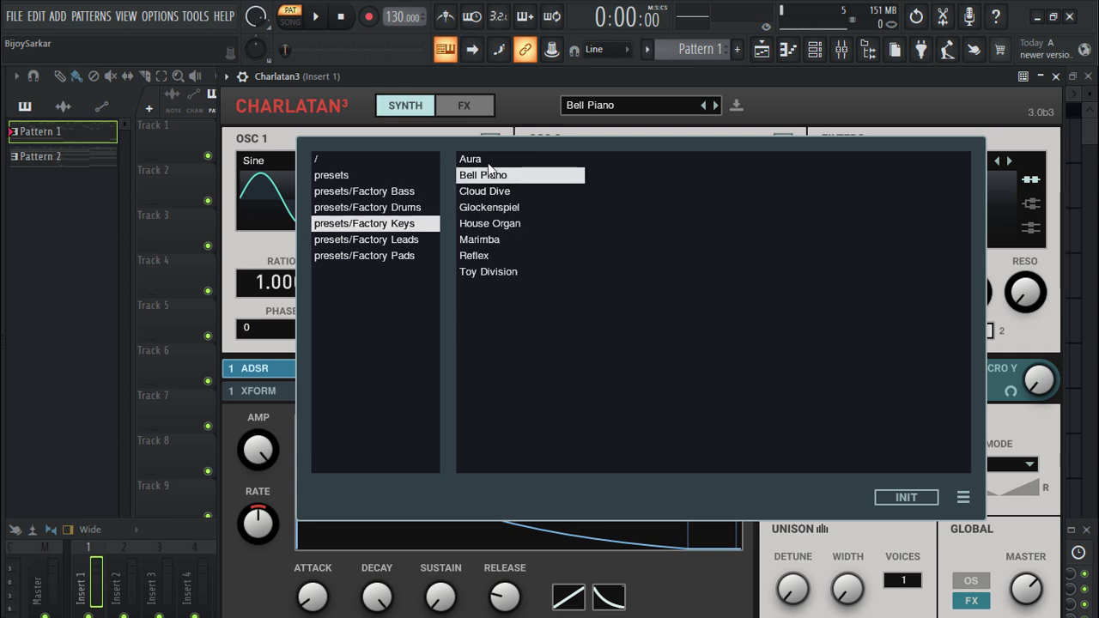
{"action": "left_click", "coordinate": [788, 96]}
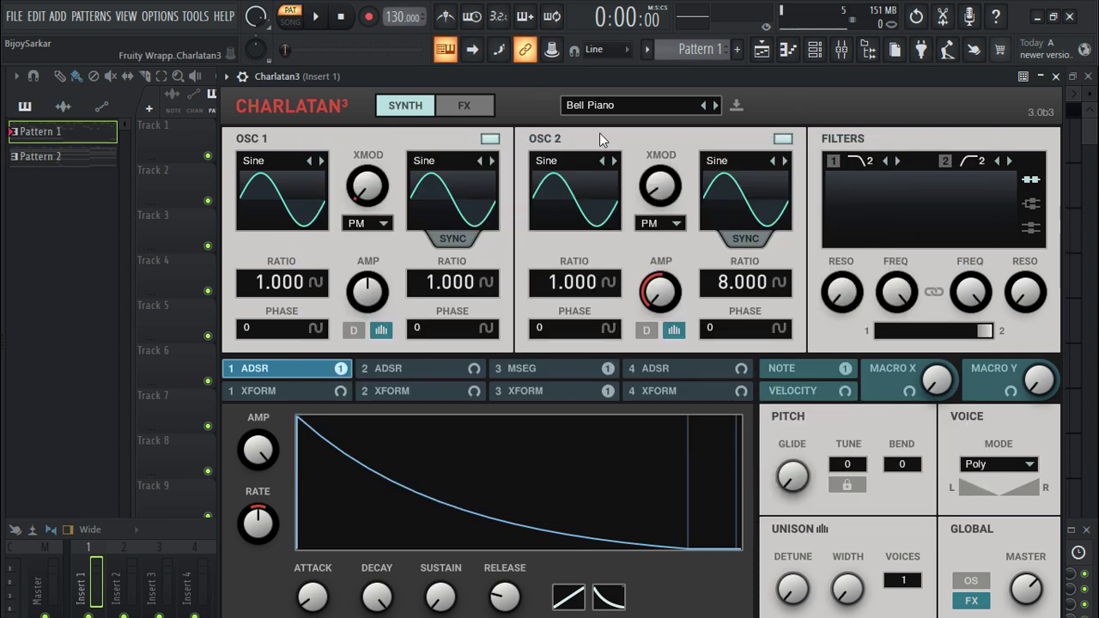
- Start pattern playback and load the Aura preset from Factory Keys
{"action": "left_click", "coordinate": [318, 20]}
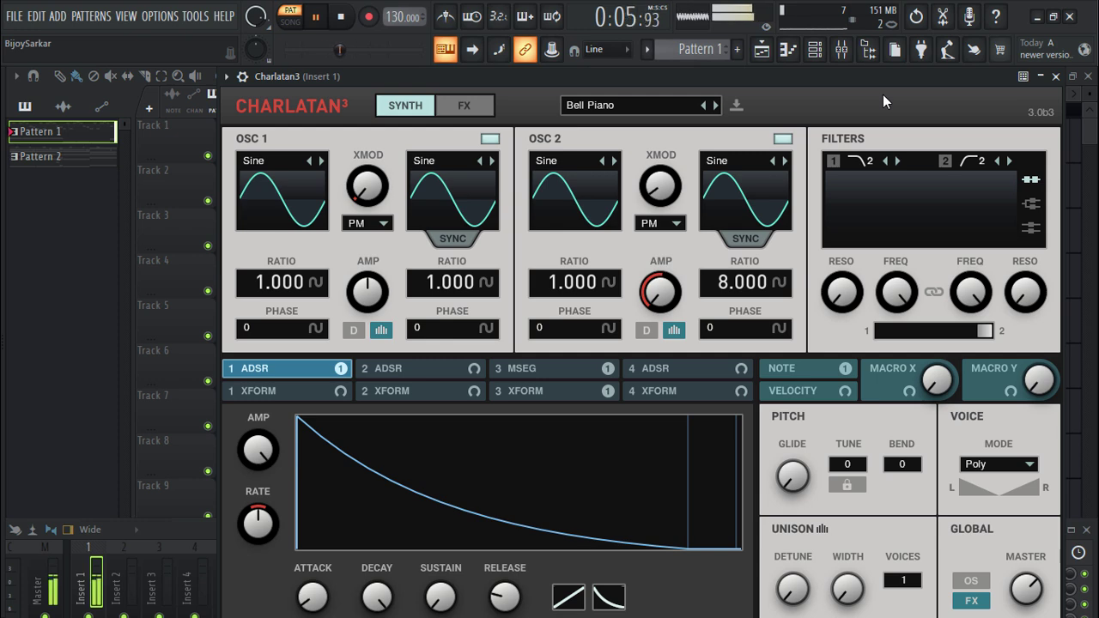
{"action": "left_click", "coordinate": [687, 104]}
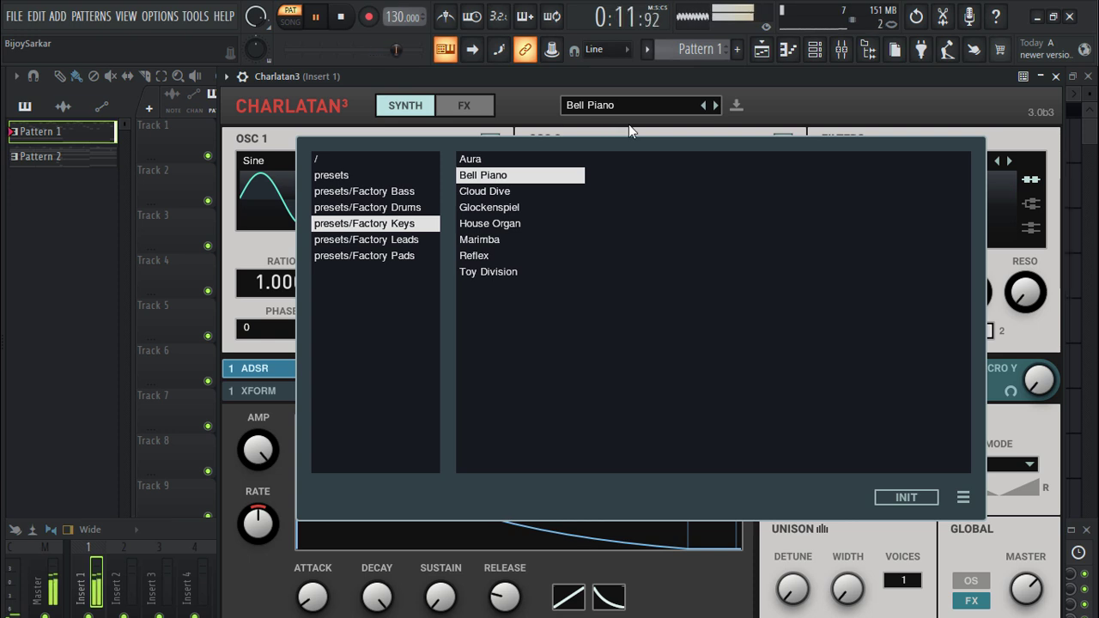
{"action": "left_click", "coordinate": [478, 161]}
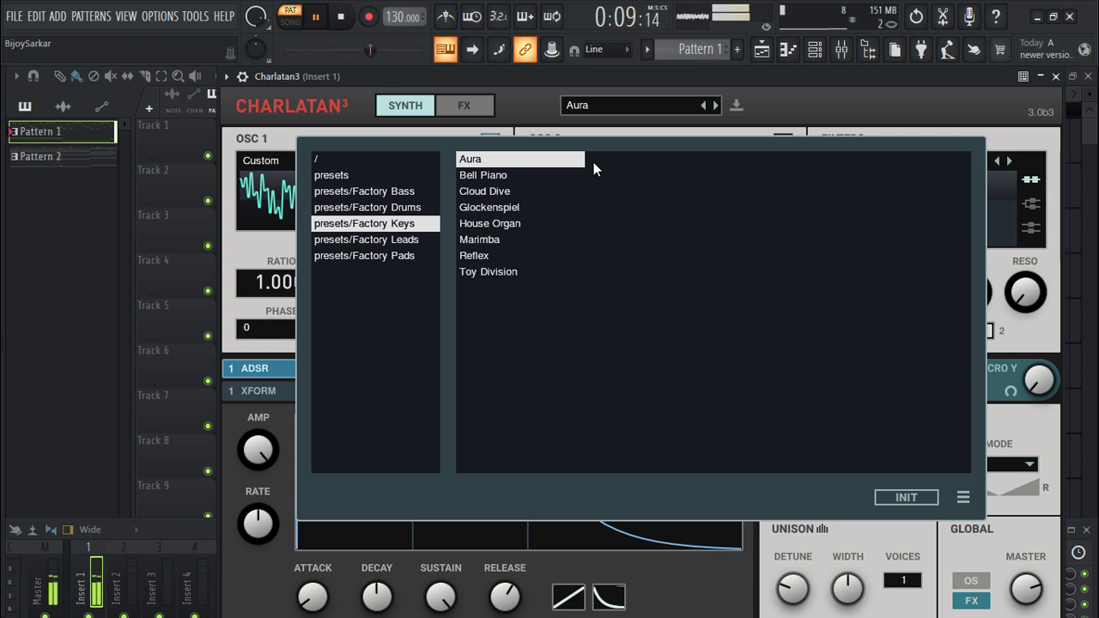
- Load Cloud Dive and toggle its chorus on and off on the FX page
{"action": "left_click", "coordinate": [494, 193]}
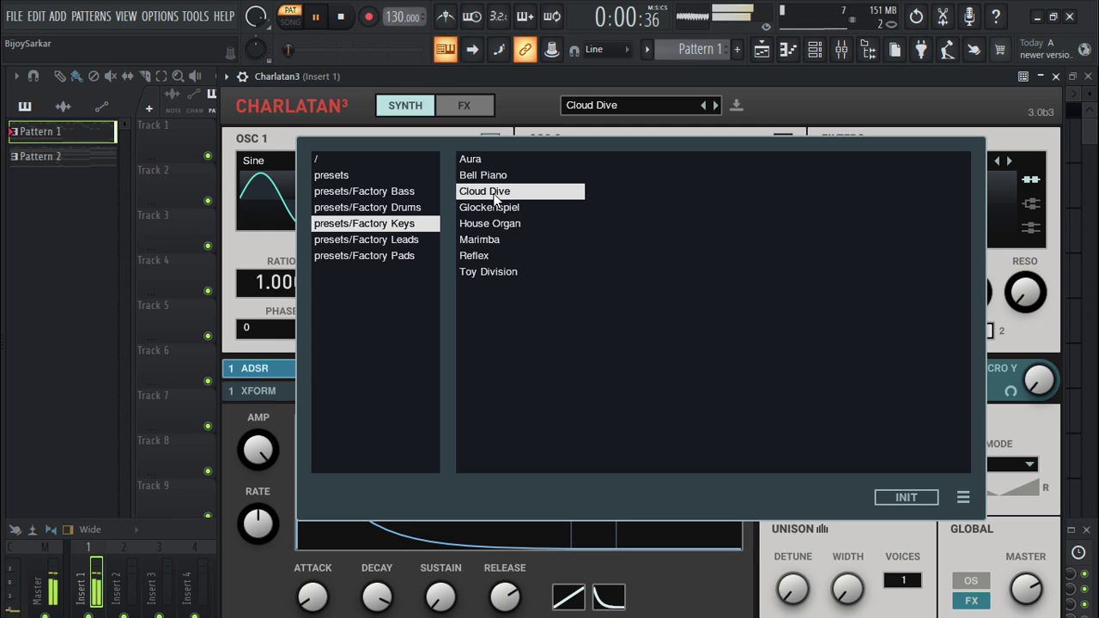
{"action": "left_click", "coordinate": [745, 110]}
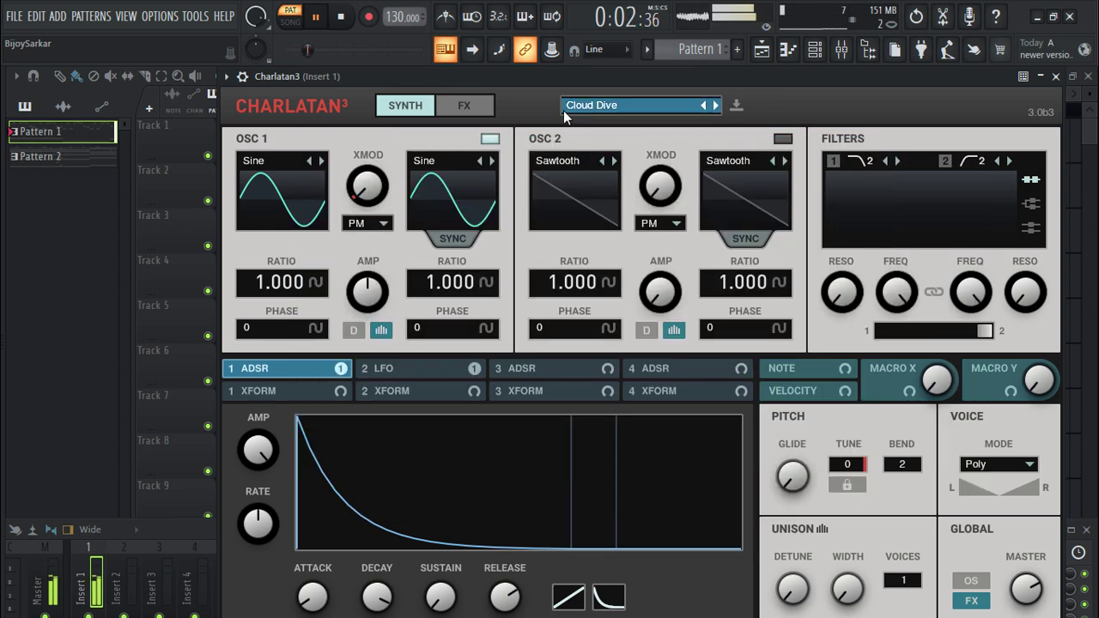
{"action": "left_click", "coordinate": [480, 105]}
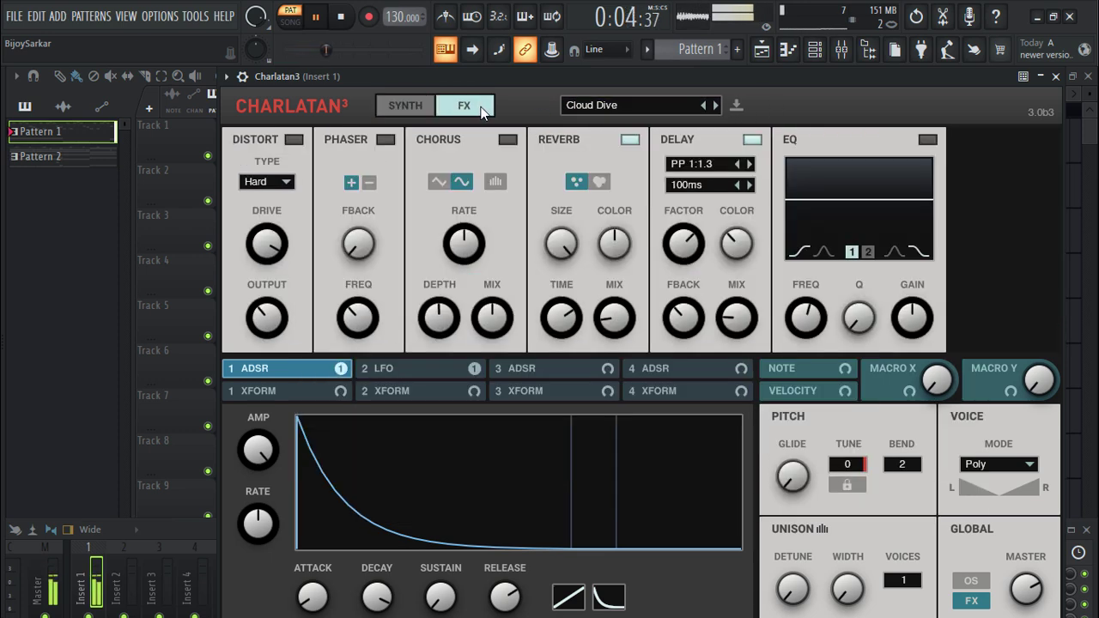
{"action": "left_click", "coordinate": [509, 140]}
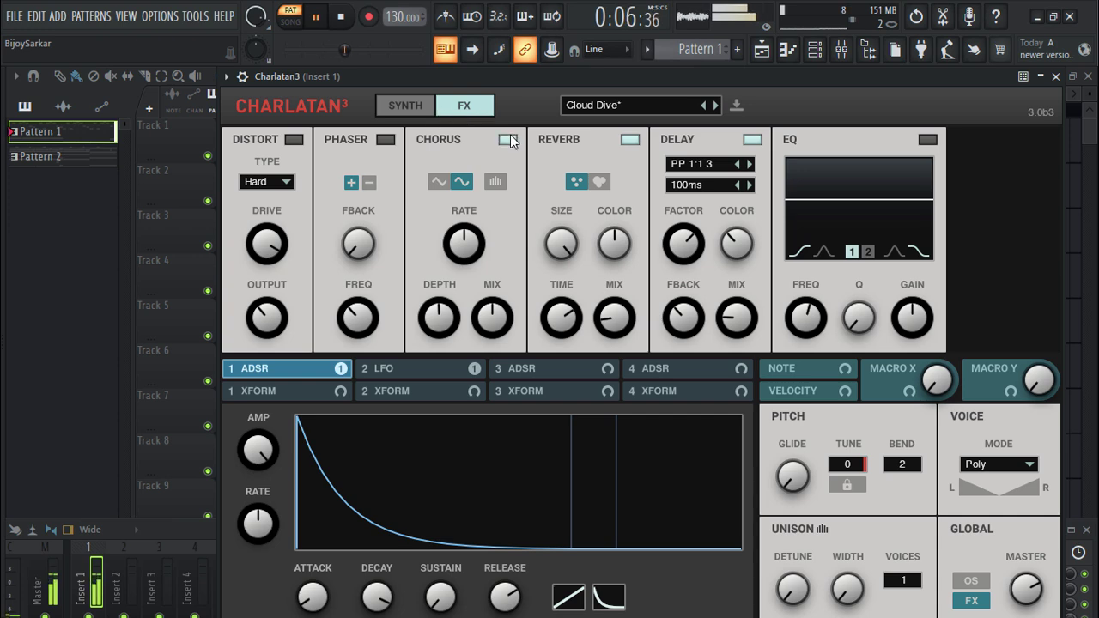
{"action": "left_click", "coordinate": [509, 140]}
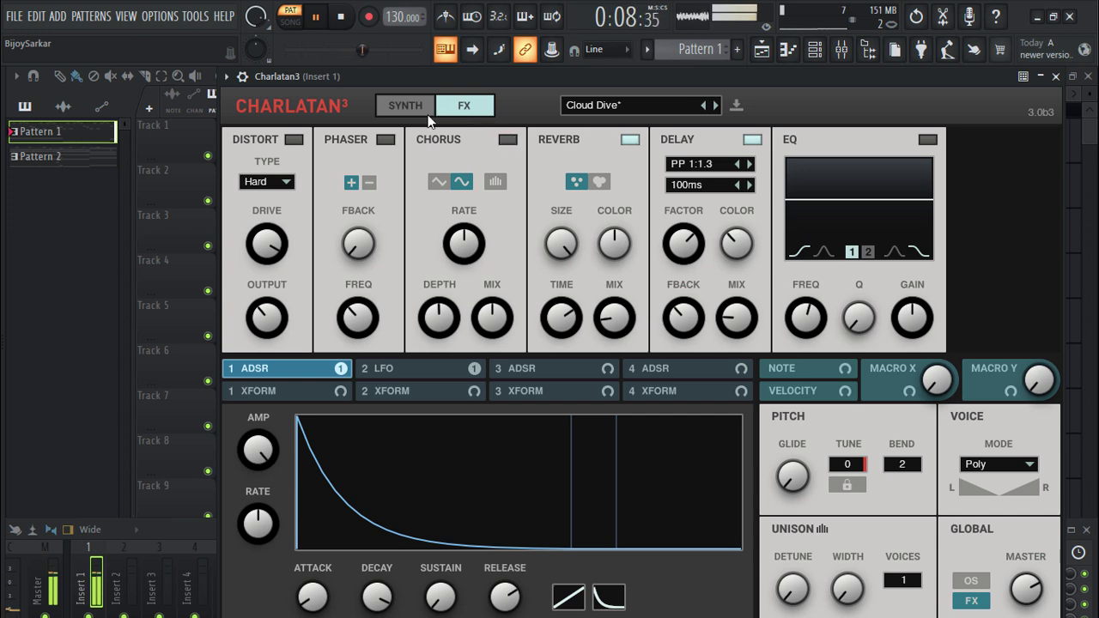
- Turn on the phaser, toggle chorus on and off, then step to Glockenspiel
{"action": "left_click", "coordinate": [386, 139]}
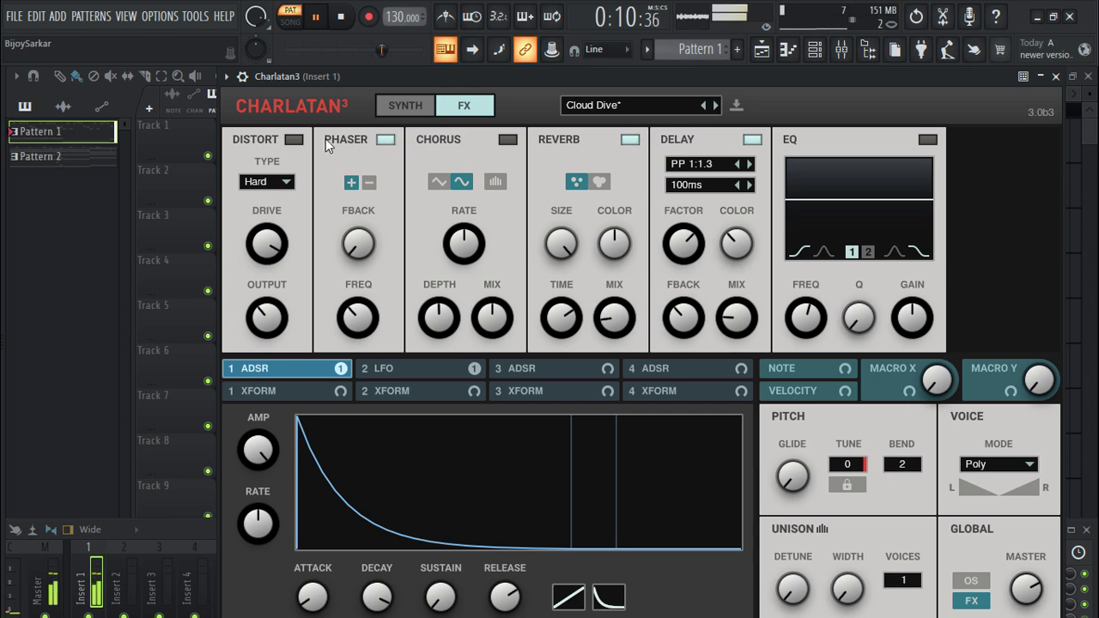
{"action": "left_click", "coordinate": [508, 140]}
{"action": "left_click", "coordinate": [509, 140]}
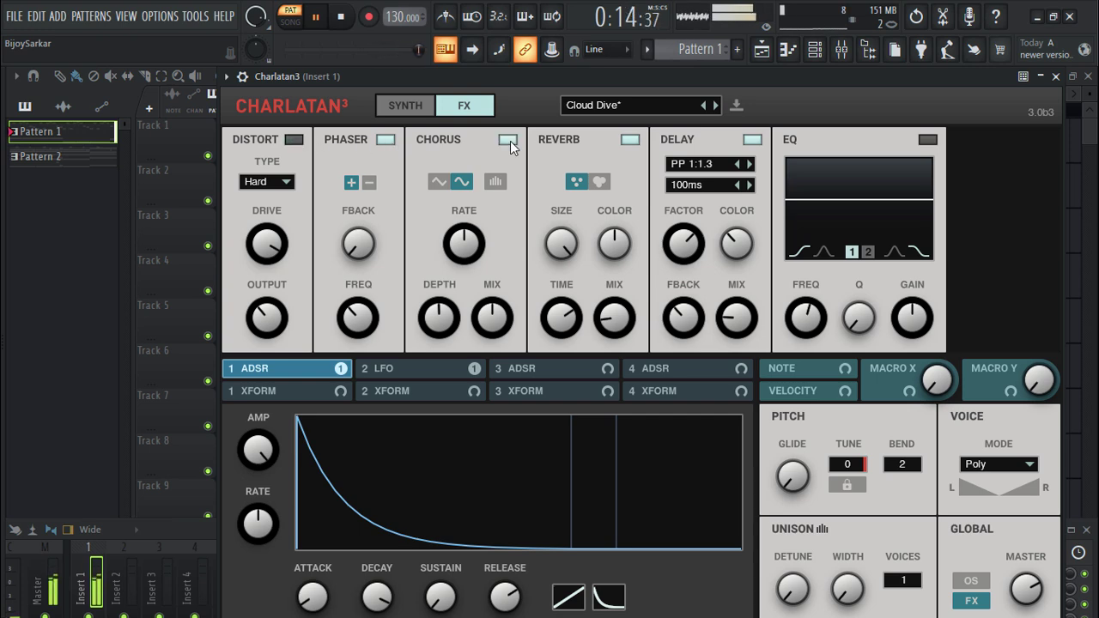
{"action": "left_click", "coordinate": [716, 106]}
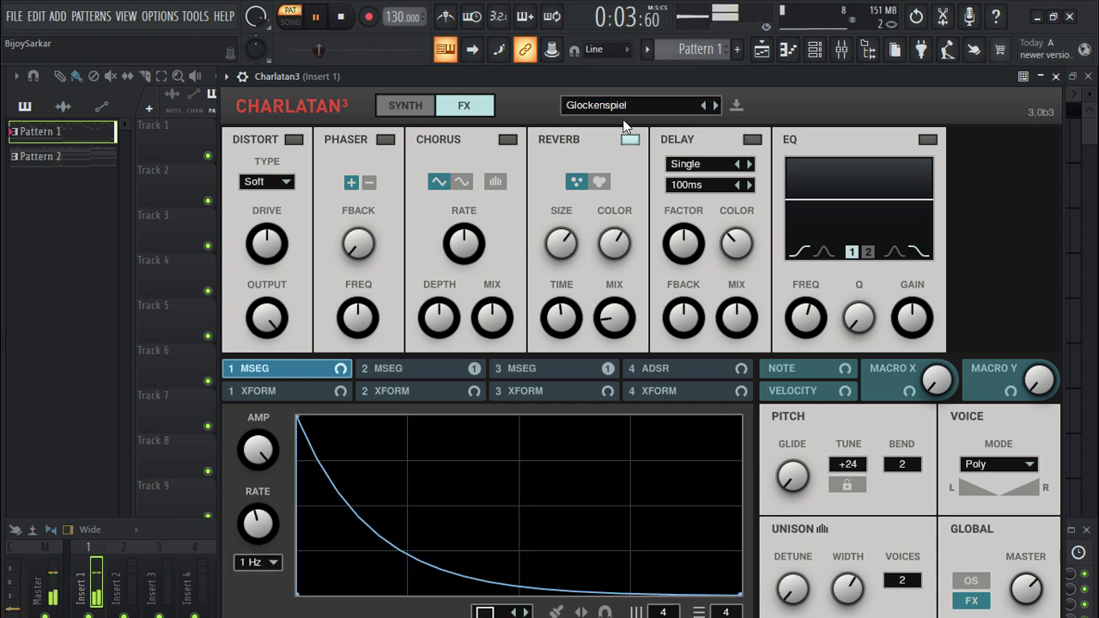
- Add chorus to Glockenspiel, reshape House Organ's envelope attack and release, then step to Marimba
{"action": "left_click", "coordinate": [508, 140]}
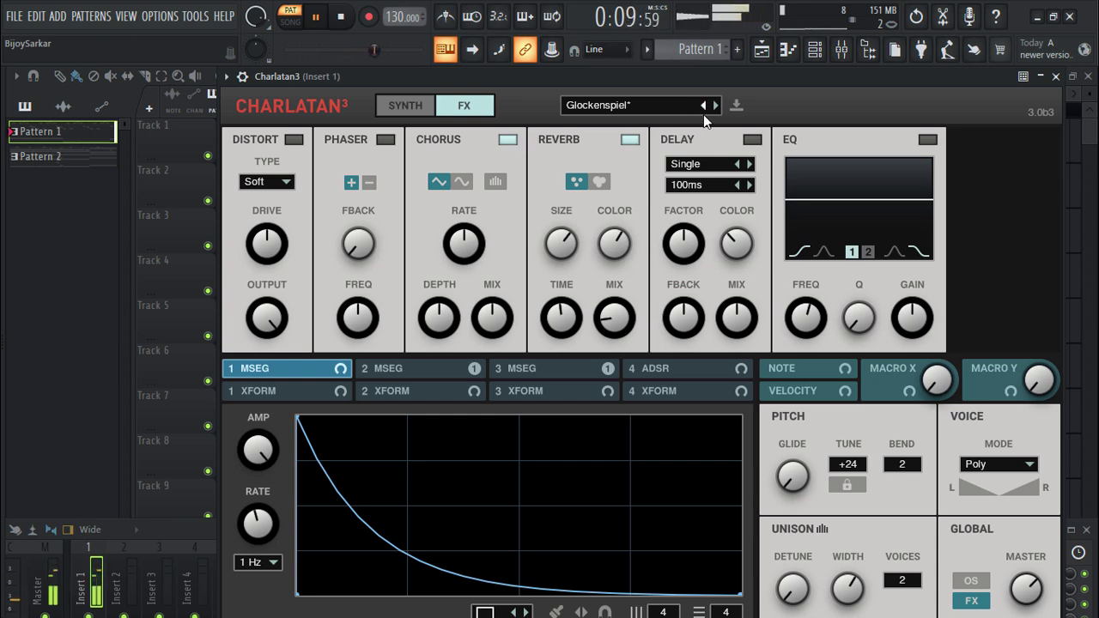
{"action": "left_click", "coordinate": [716, 106]}
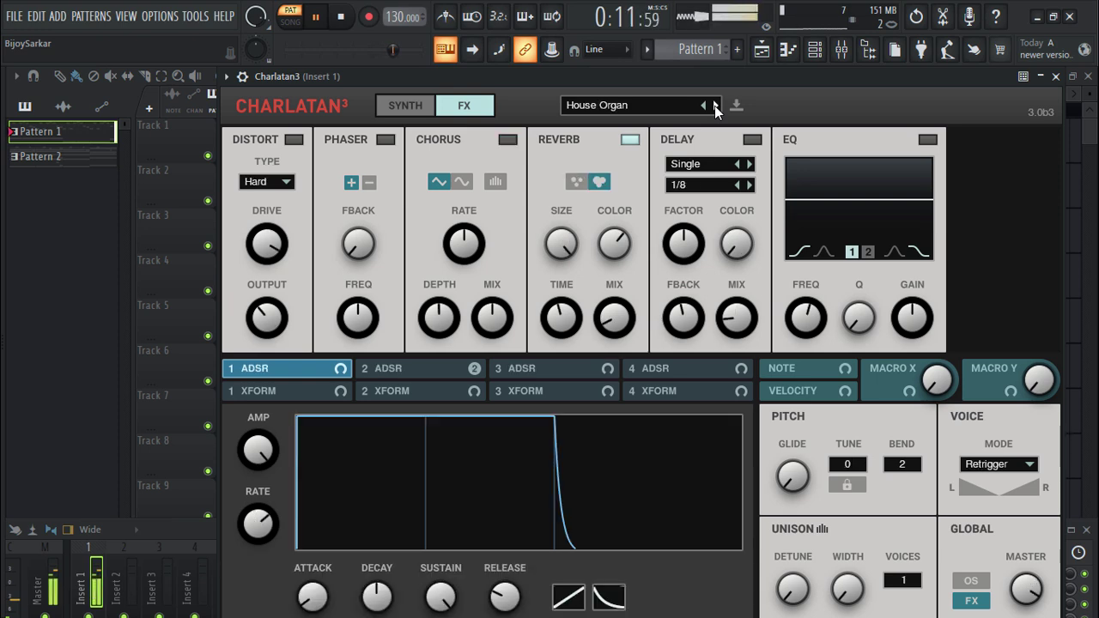
{"action": "left_click_drag", "start_coordinate": [315, 599], "coordinate": [506, 611]}
{"action": "left_click_drag", "start_coordinate": [312, 596], "coordinate": [315, 617]}
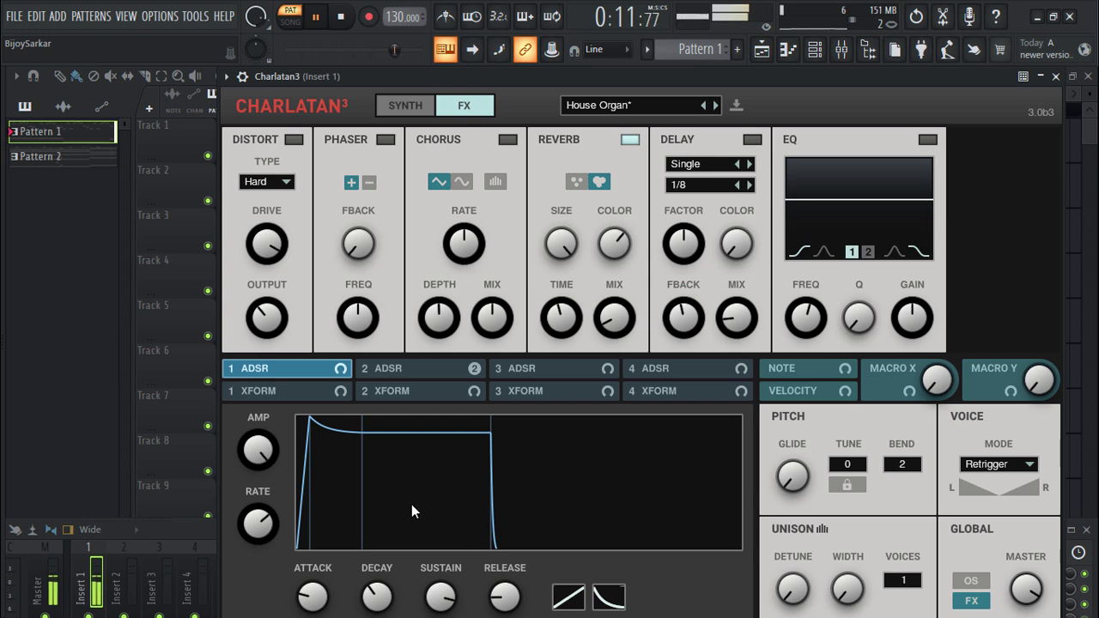
{"action": "left_click", "coordinate": [716, 104]}
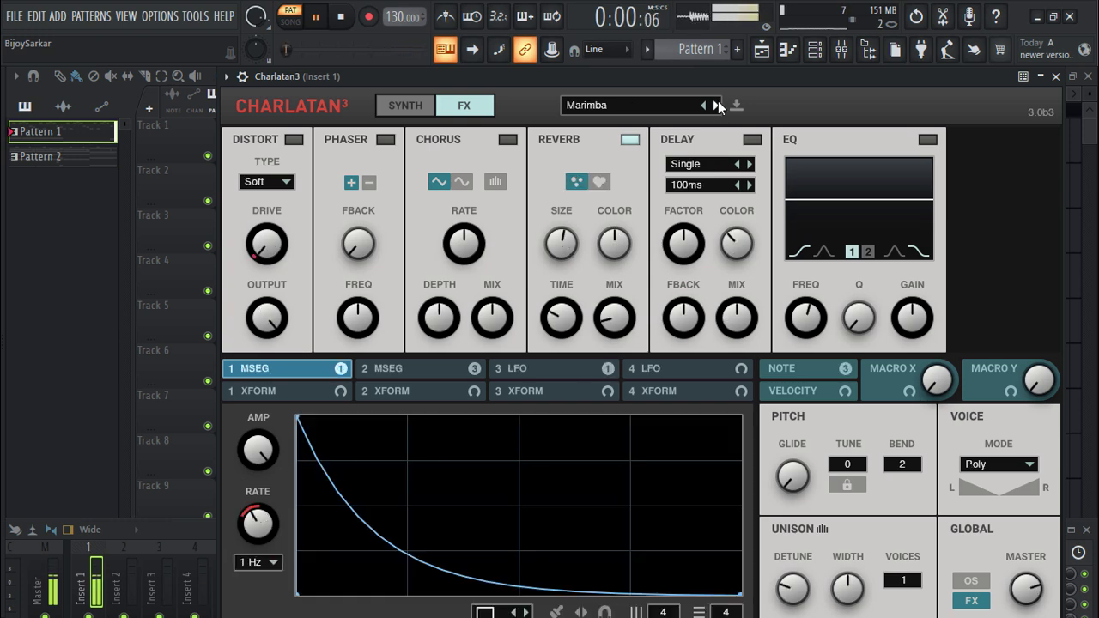
- Step past Reflex, load Toy Division from the preset list, and stop playback
{"action": "left_click", "coordinate": [716, 105]}
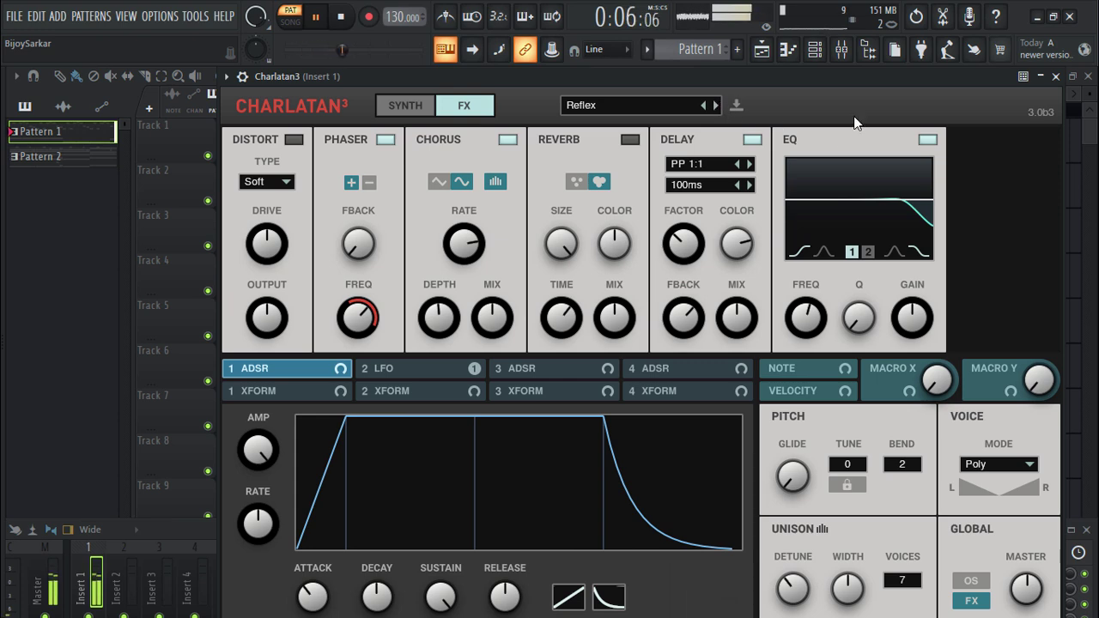
{"action": "left_click", "coordinate": [613, 107]}
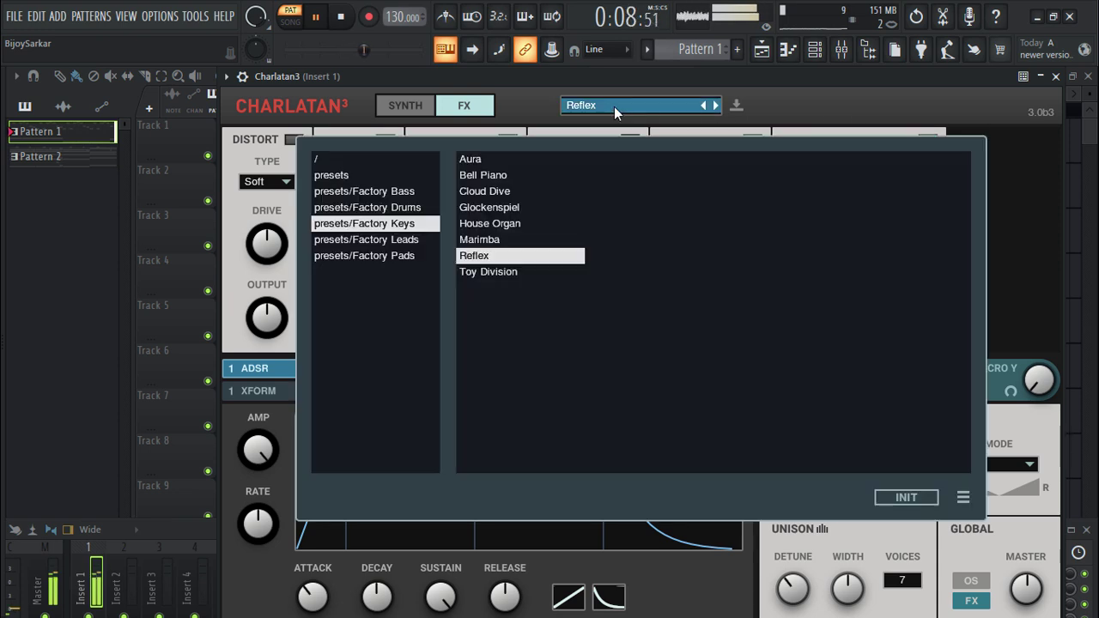
{"action": "left_click", "coordinate": [496, 272]}
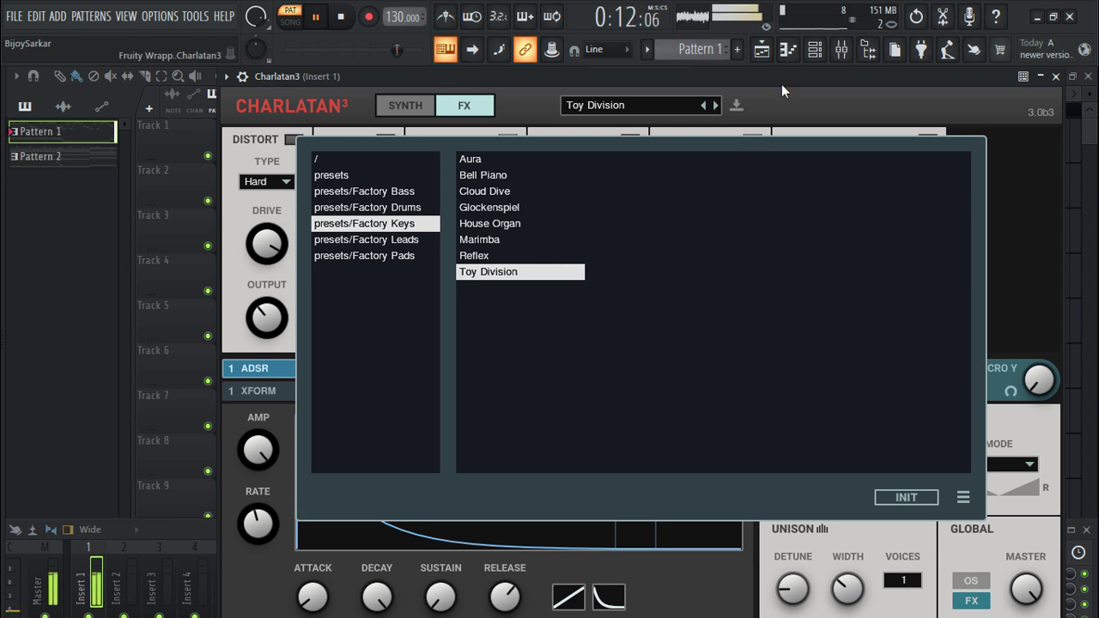
{"action": "left_click", "coordinate": [851, 106]}
{"action": "left_click", "coordinate": [341, 17]}
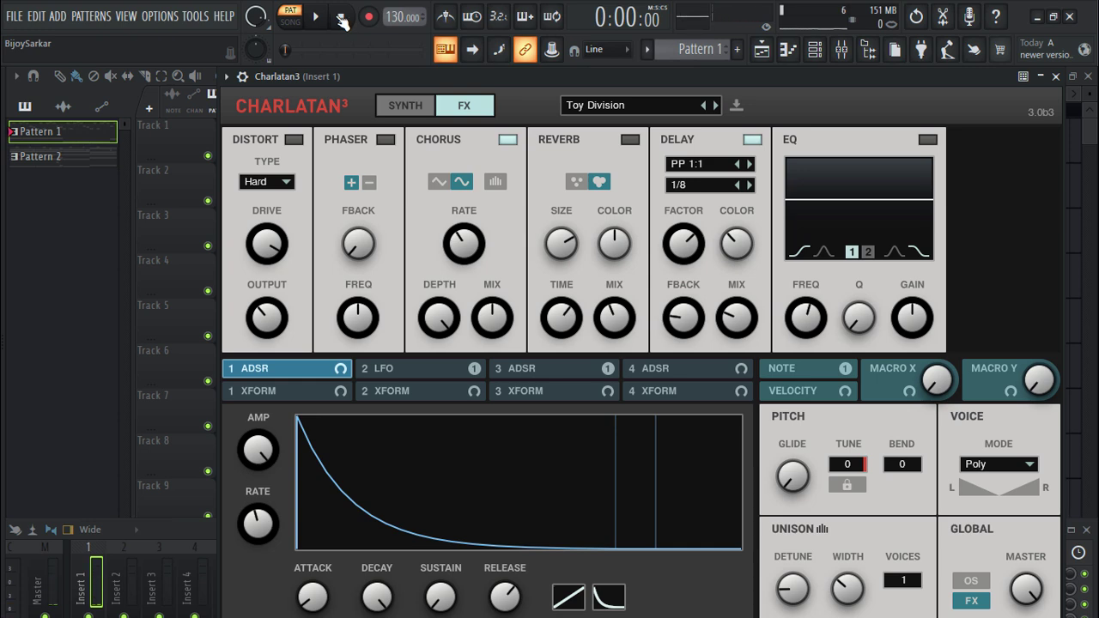
- Open Factory Leads and audition Big Room, Chill 7, Anthem and Console Attack during playback
{"action": "left_click", "coordinate": [620, 107]}
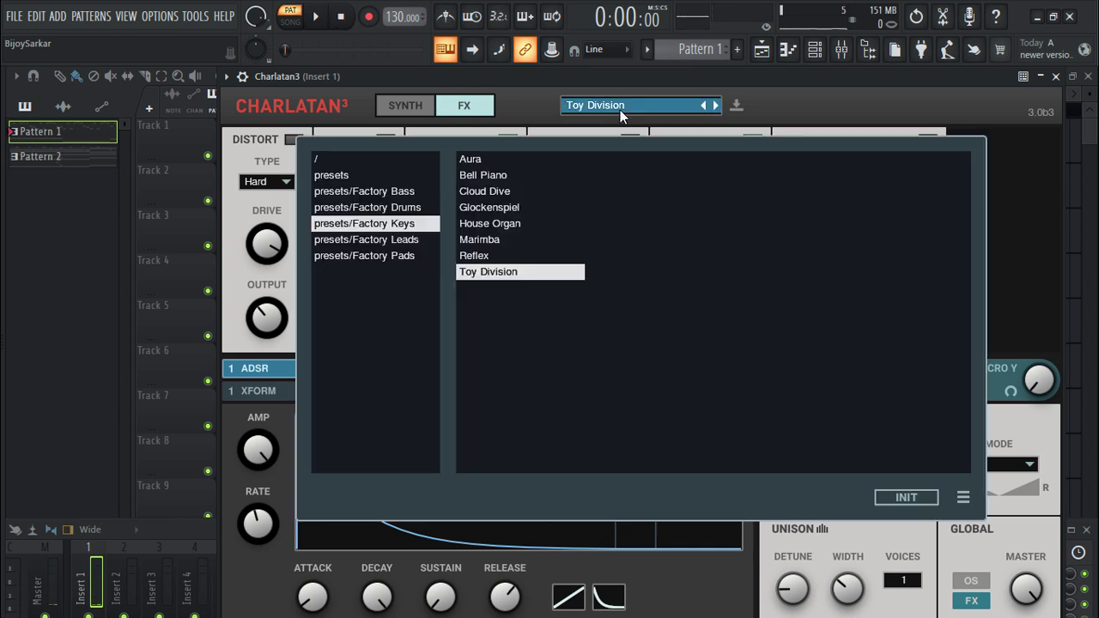
{"action": "left_click", "coordinate": [403, 240]}
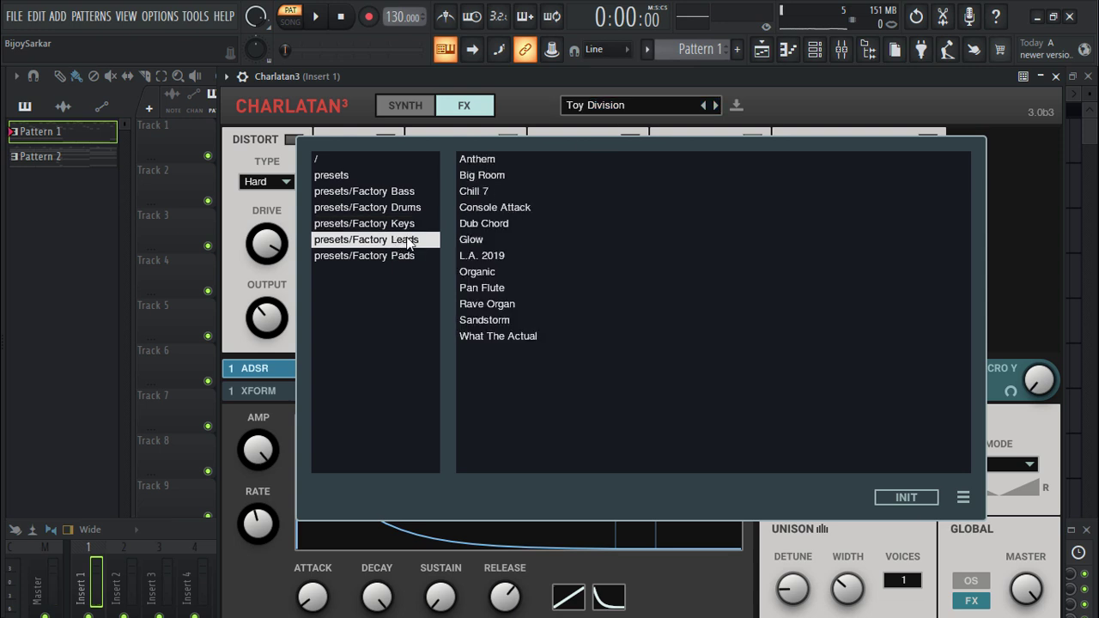
{"action": "left_click", "coordinate": [489, 175]}
{"action": "key", "text": "space"}
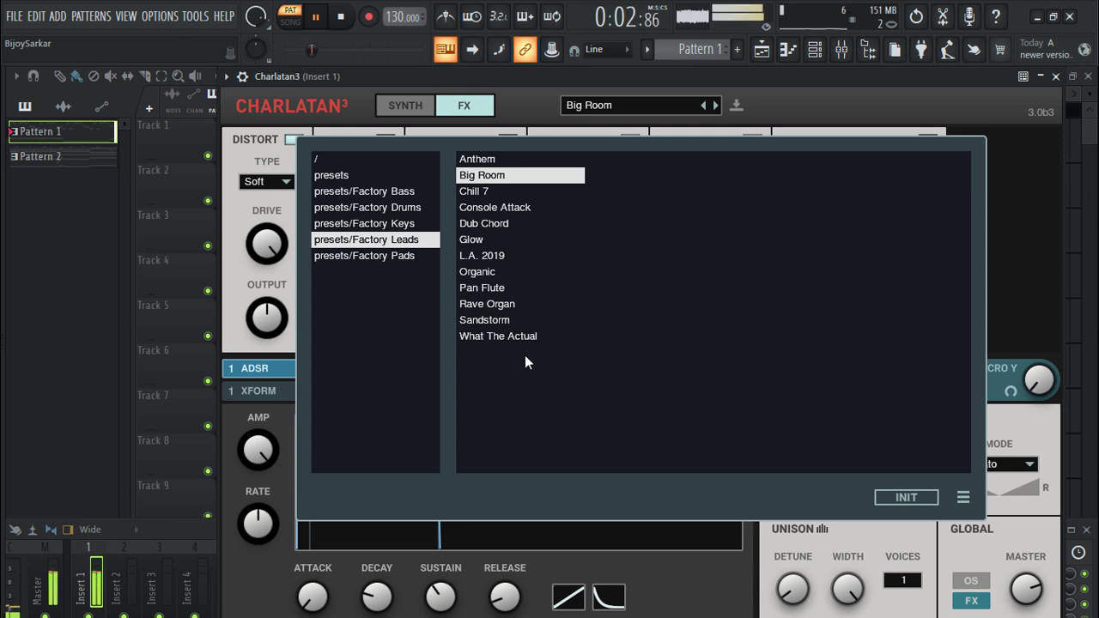
{"action": "left_click", "coordinate": [470, 191]}
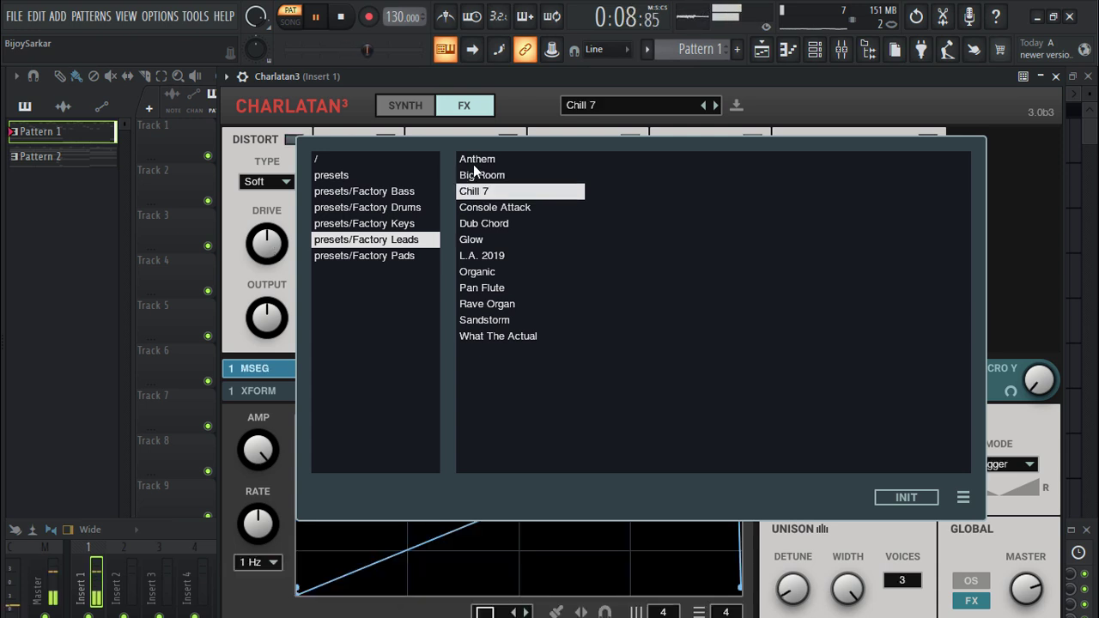
{"action": "left_click", "coordinate": [475, 159]}
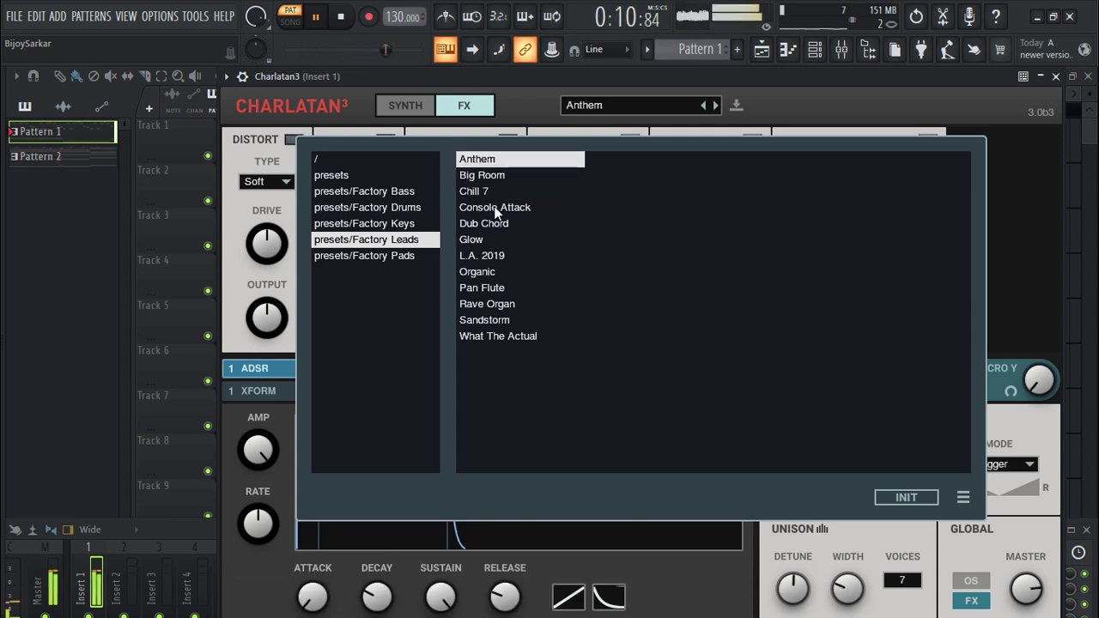
{"action": "left_click", "coordinate": [495, 208]}
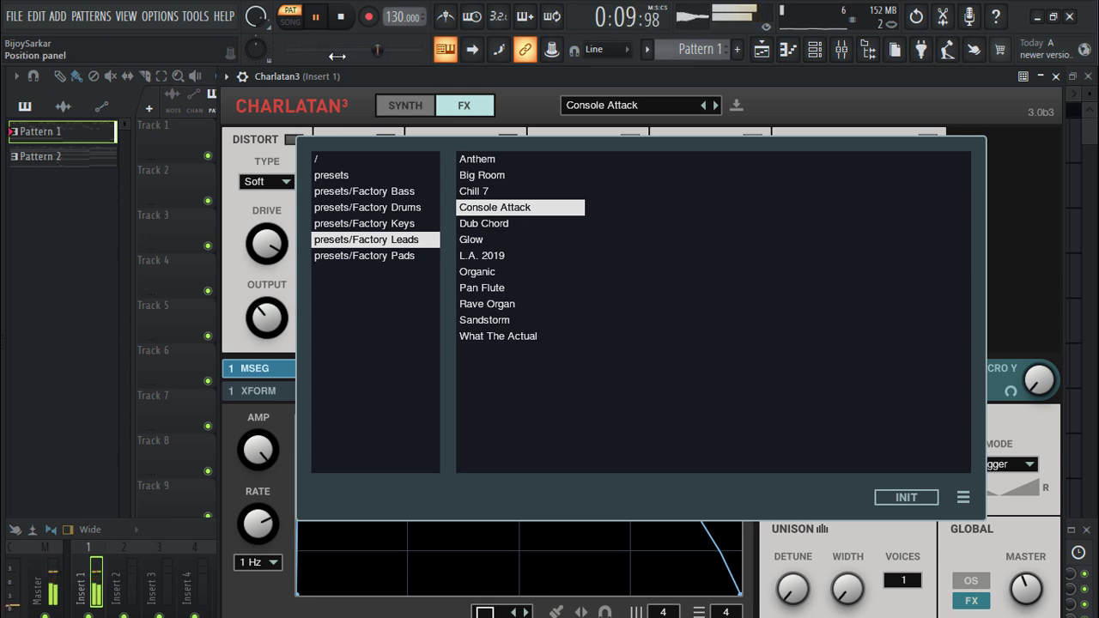
- Pause and resume playback, audition Glow, L.A. 2019 and Organic, then settle on Pan Flute
{"action": "left_click", "coordinate": [316, 18]}
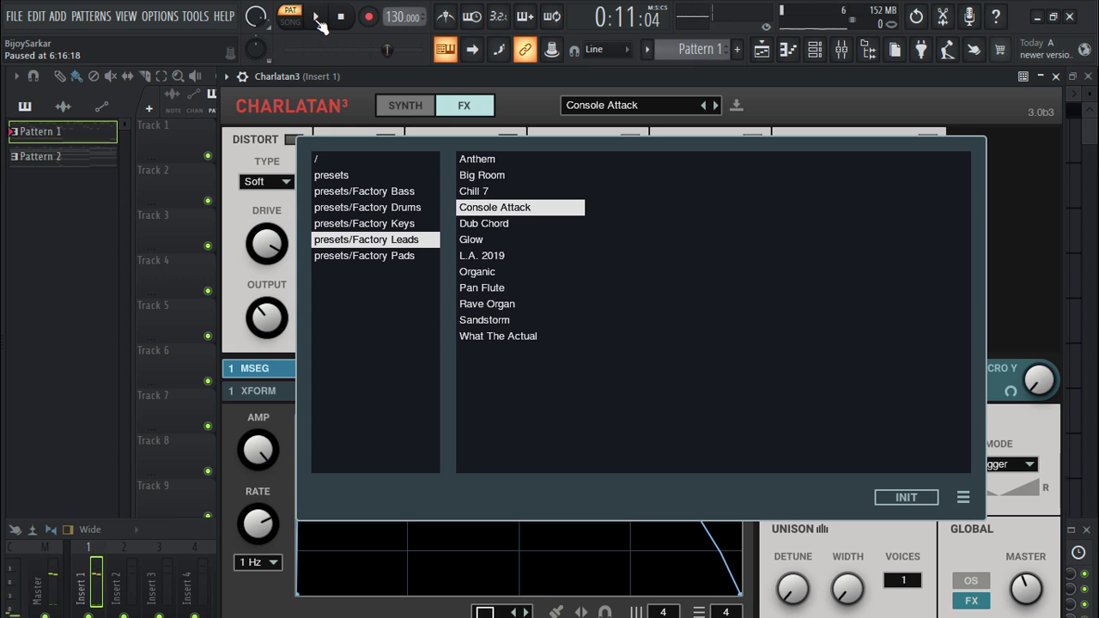
{"action": "left_click", "coordinate": [315, 18]}
{"action": "left_click", "coordinate": [479, 242]}
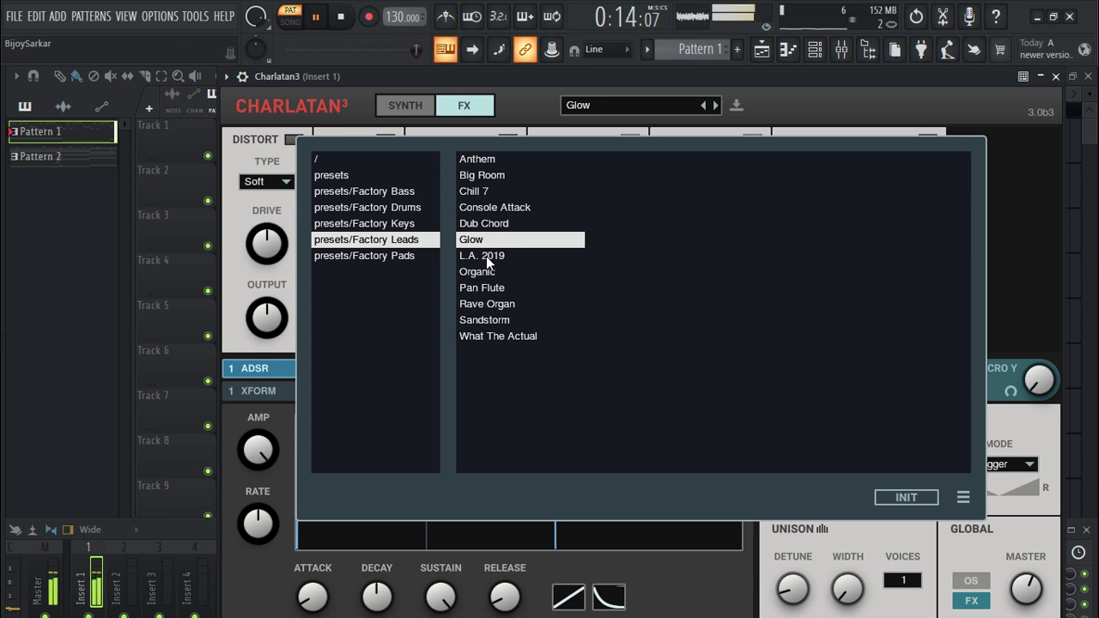
{"action": "left_click", "coordinate": [486, 256]}
{"action": "left_click", "coordinate": [481, 273]}
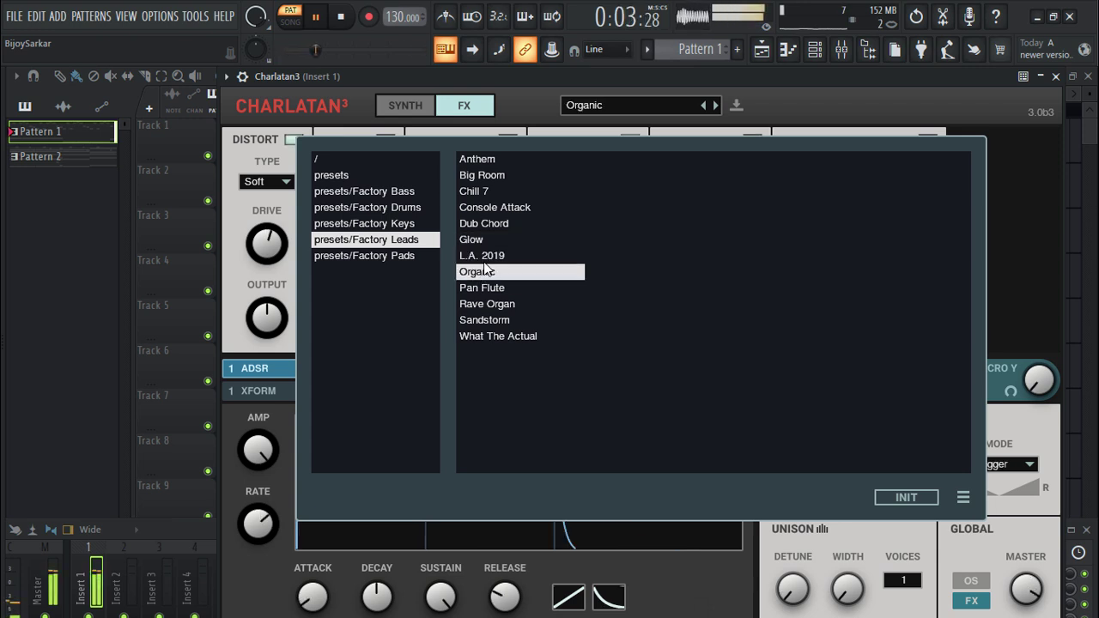
{"action": "key", "text": "Up"}
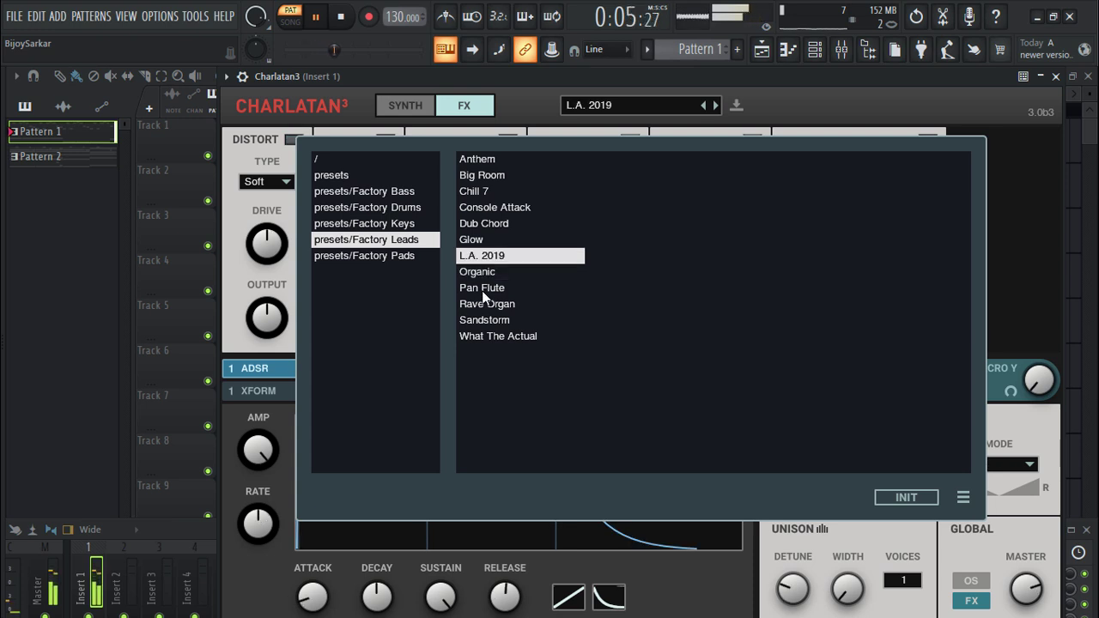
{"action": "left_click", "coordinate": [483, 292]}
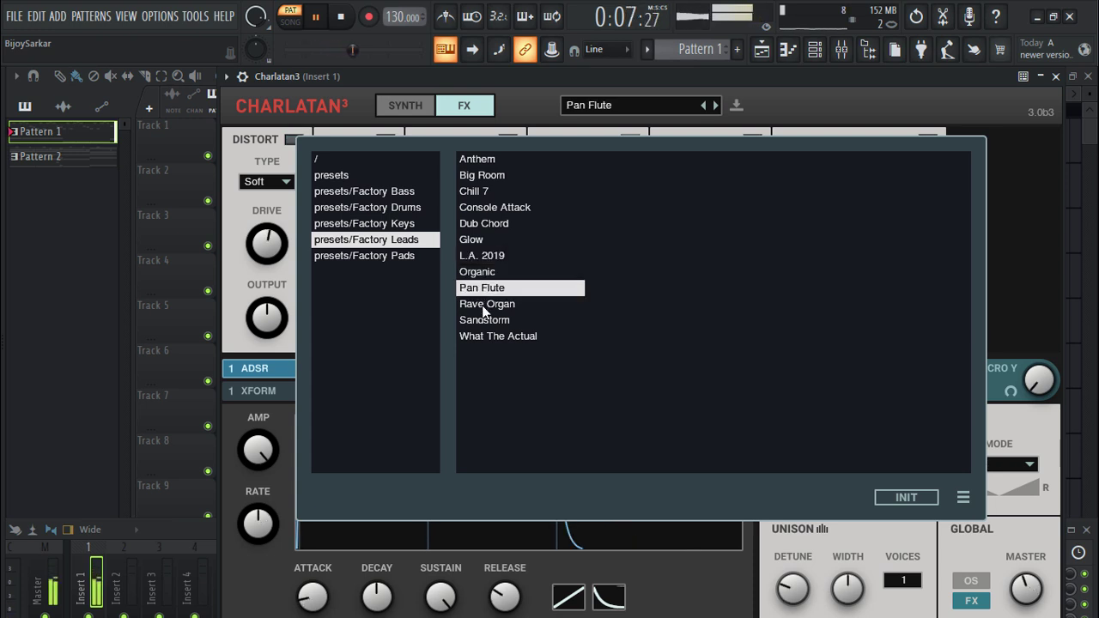
{"action": "left_click", "coordinate": [471, 109]}
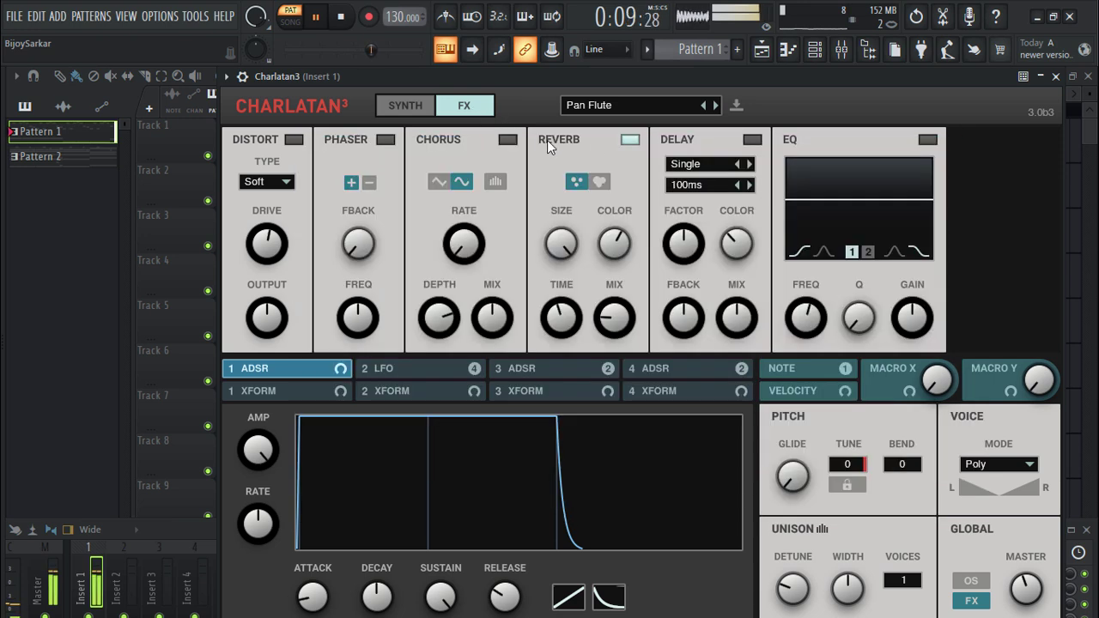
- Swap reverb for chorus, sweep glide to 371 ms and back to 0, then load Rave Organ
{"action": "left_click", "coordinate": [629, 140]}
{"action": "left_click", "coordinate": [513, 141]}
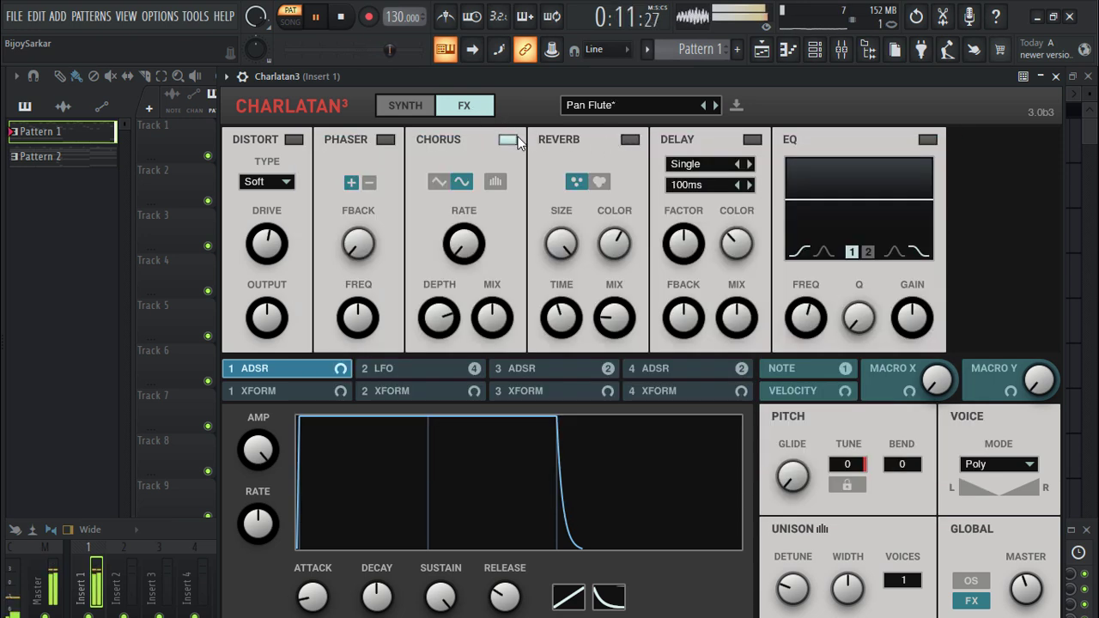
{"action": "left_click_drag", "start_coordinate": [791, 476], "coordinate": [822, 393]}
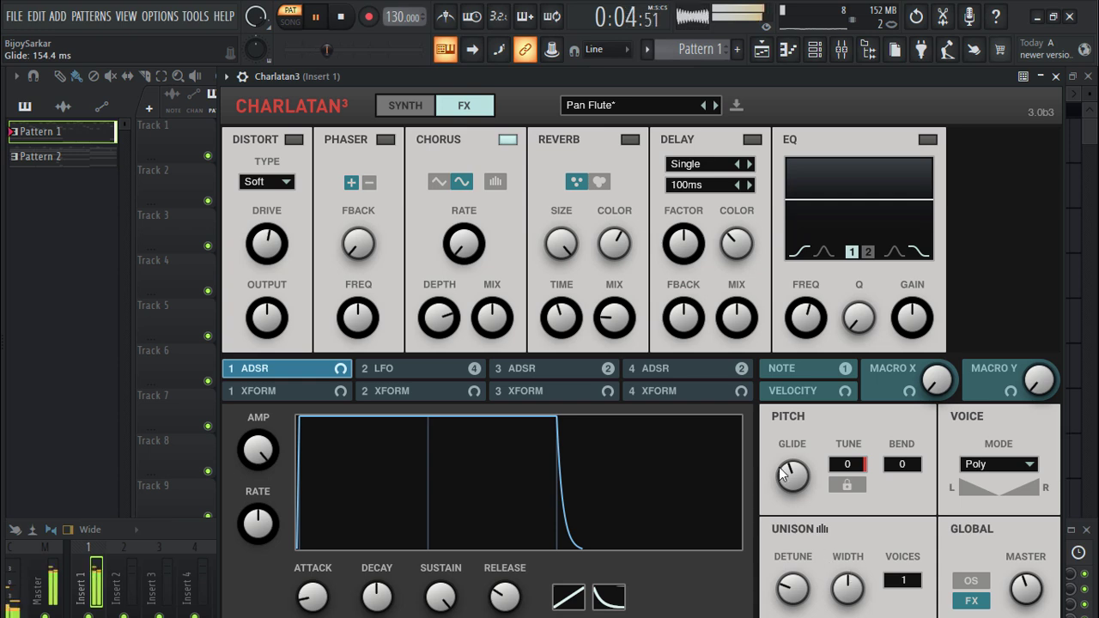
{"action": "left_click_drag", "start_coordinate": [792, 475], "coordinate": [792, 515]}
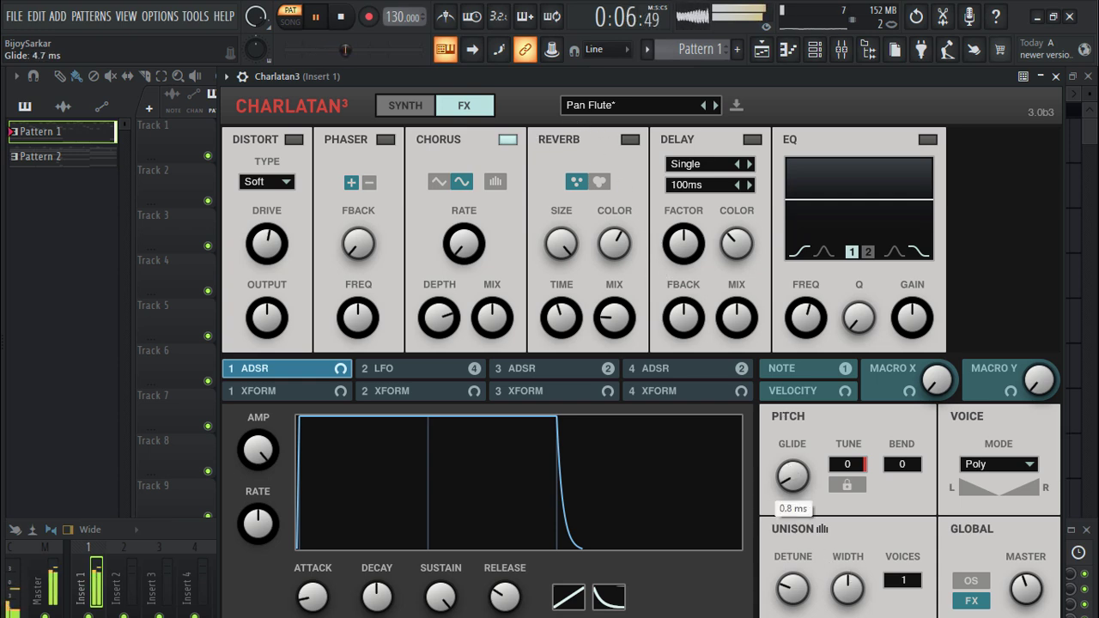
{"action": "left_click", "coordinate": [714, 105]}
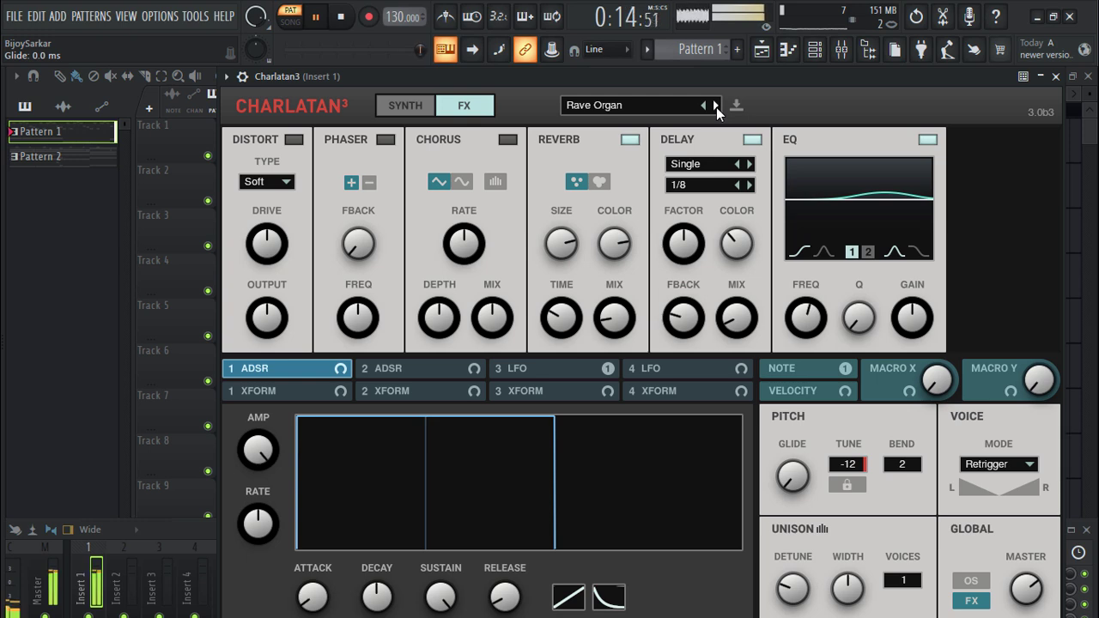
- Step through Sandstorm and What The Actual to Anthem, then open the preset browser
{"action": "left_click", "coordinate": [716, 105]}
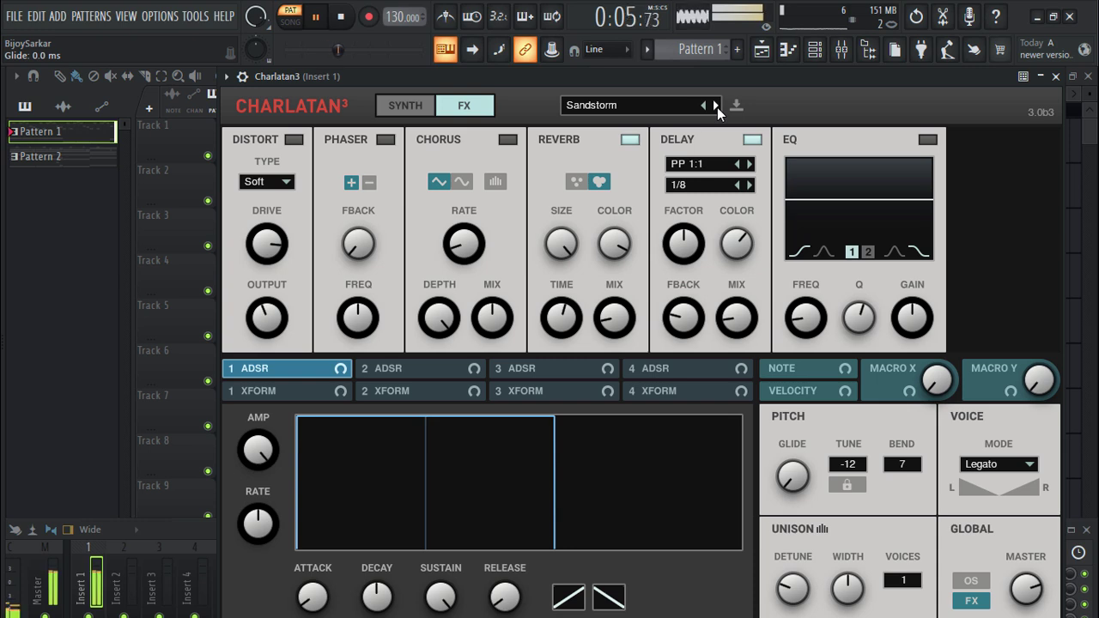
{"action": "left_click", "coordinate": [717, 106]}
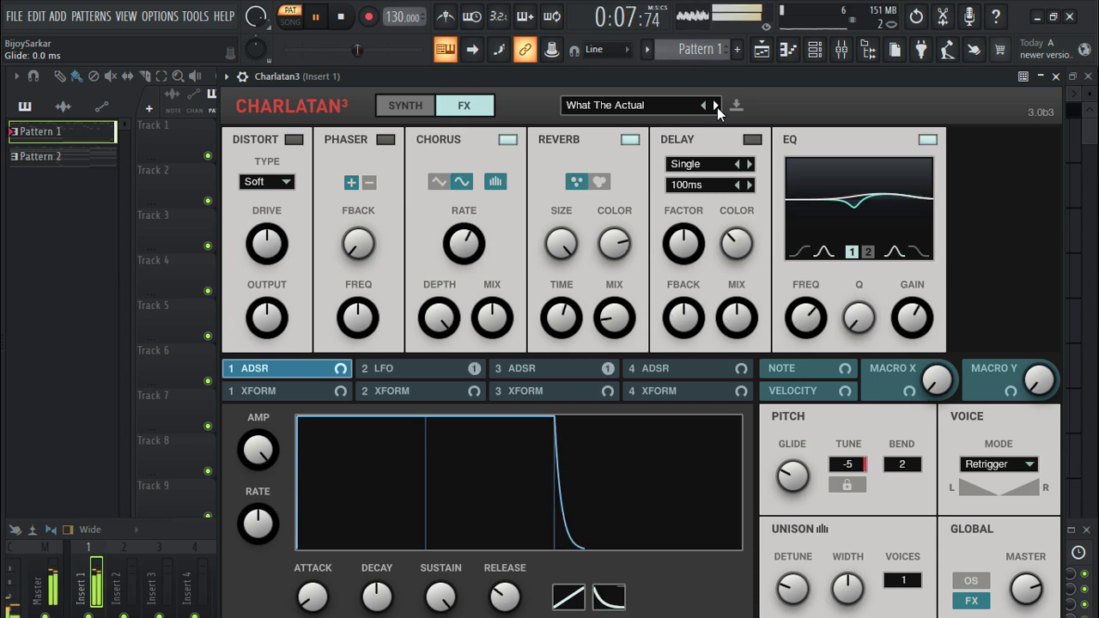
{"action": "left_click", "coordinate": [717, 106]}
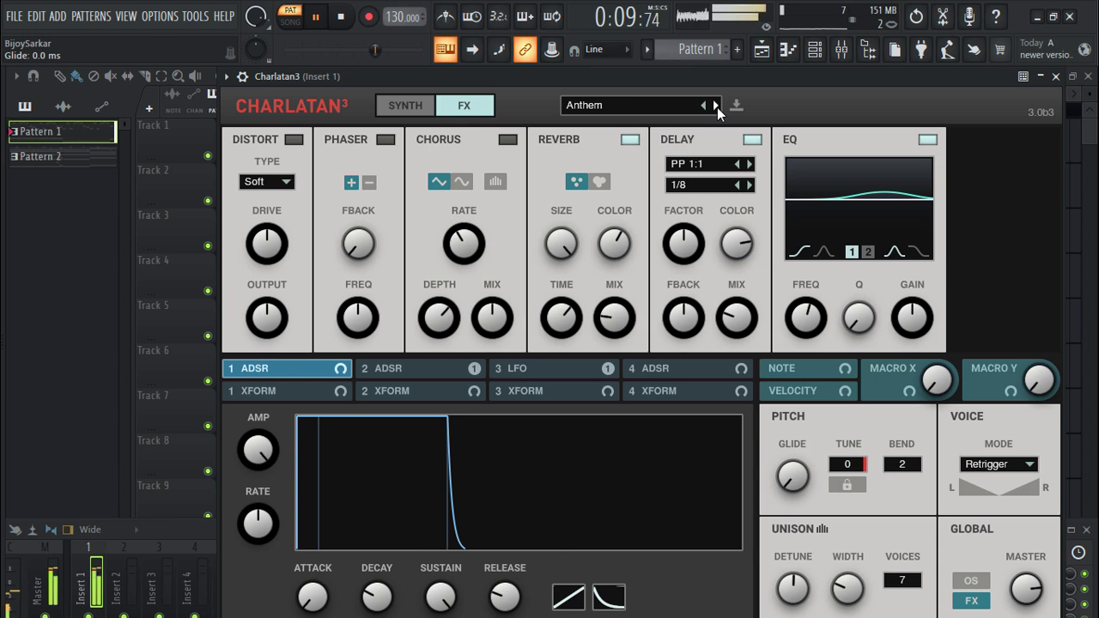
{"action": "left_click", "coordinate": [619, 112]}
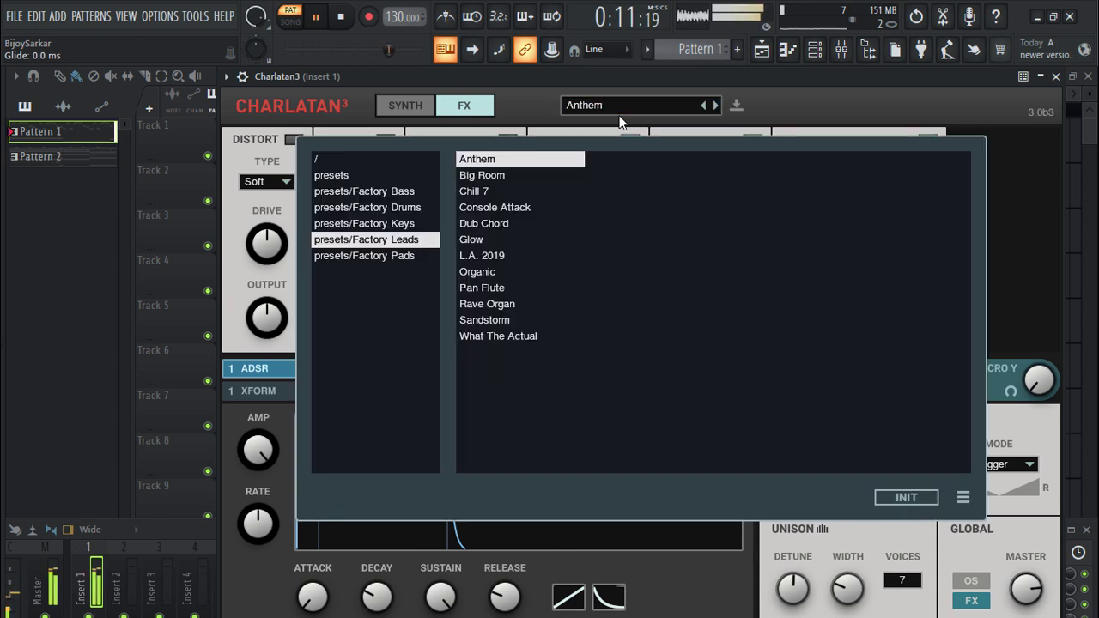
- Open Factory Pads and audition Angelic Voices, Avalon and Breath of Death with playback running
{"action": "left_click", "coordinate": [427, 255]}
{"action": "left_click", "coordinate": [316, 17]}
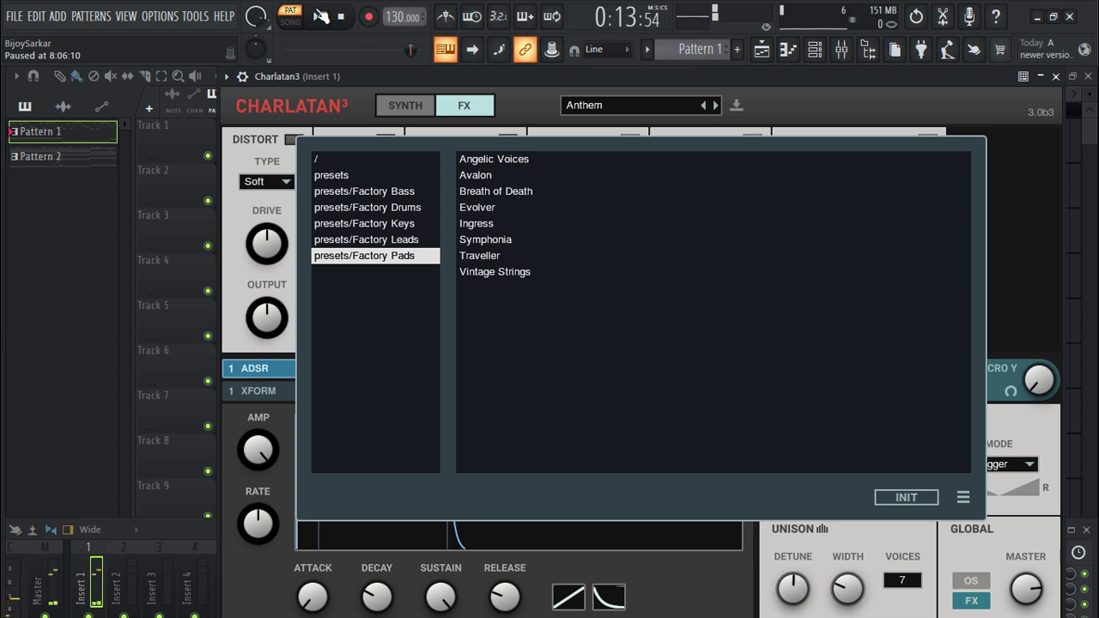
{"action": "left_click", "coordinate": [317, 16]}
{"action": "left_click", "coordinate": [507, 165]}
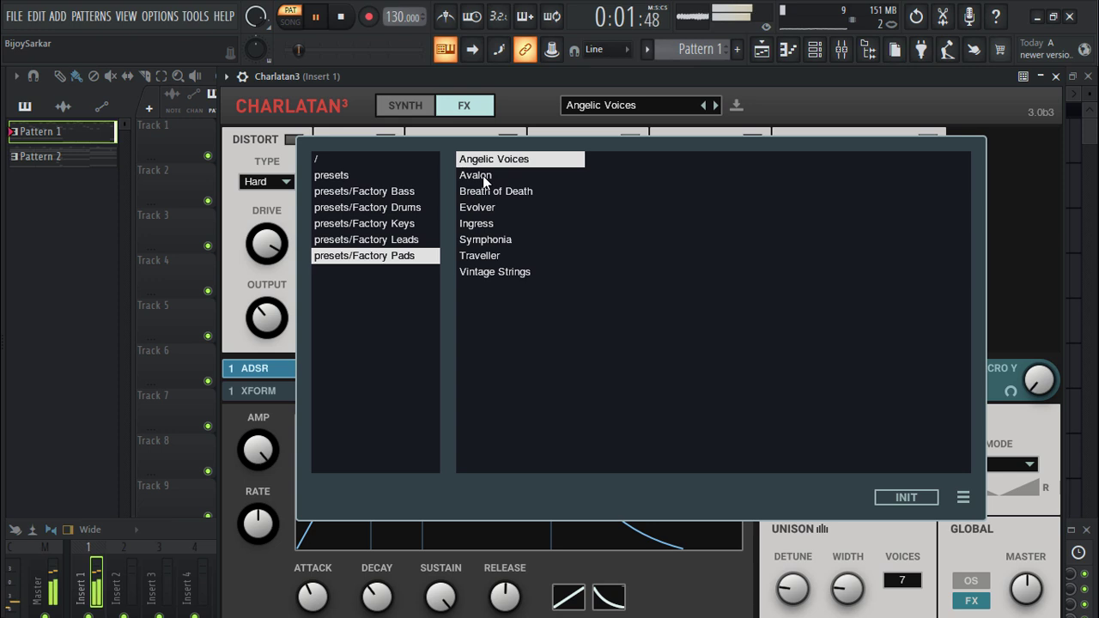
{"action": "left_click", "coordinate": [483, 175]}
{"action": "left_click", "coordinate": [483, 192]}
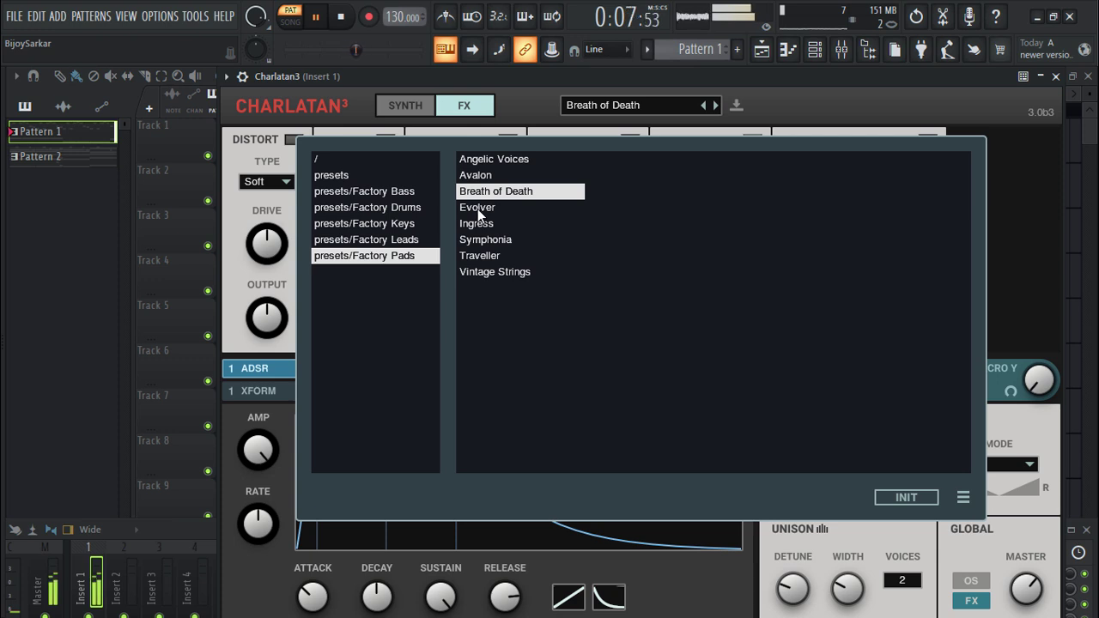
- Restart playback and audition Evolver, Ingress, Symphonia and Traveller, ending on Vintage Strings
{"action": "left_click", "coordinate": [327, 23]}
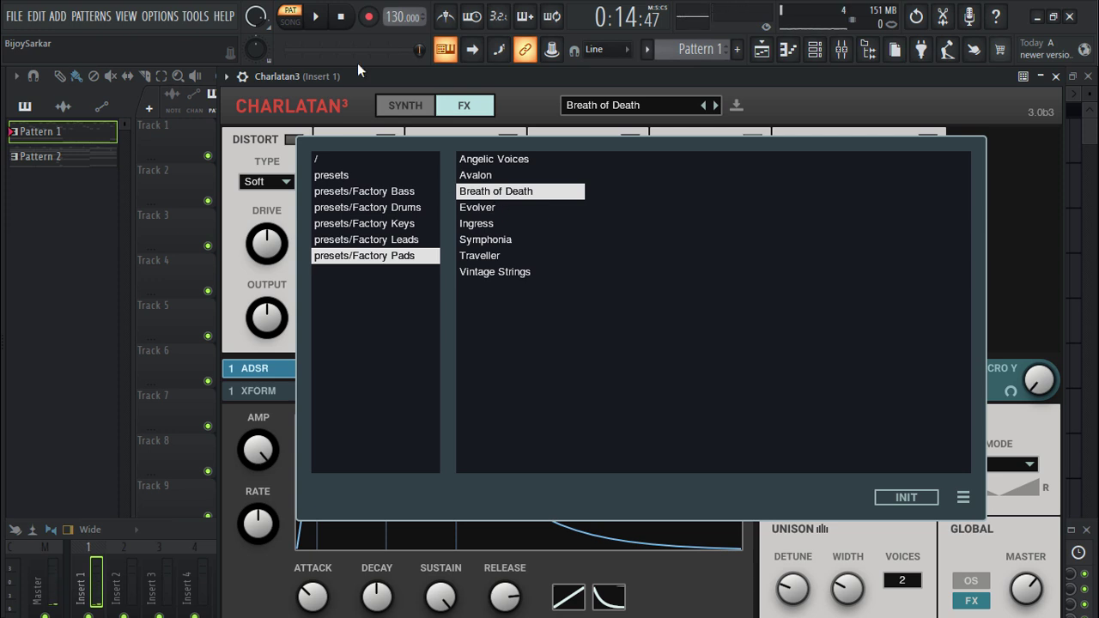
{"action": "left_click", "coordinate": [315, 16]}
{"action": "left_click", "coordinate": [476, 207]}
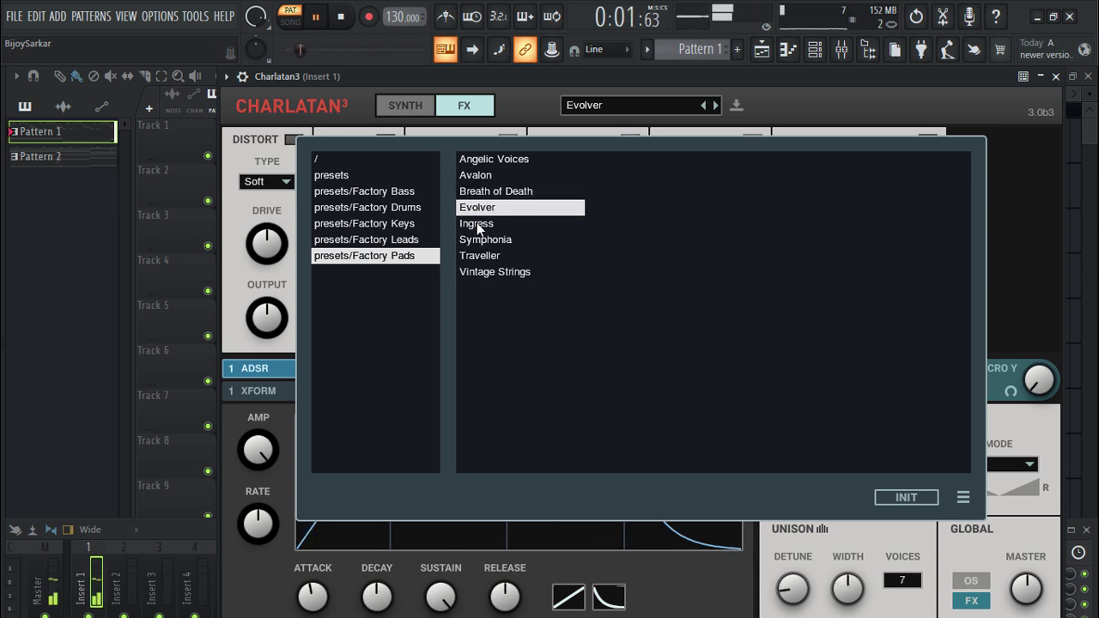
{"action": "left_click", "coordinate": [476, 222]}
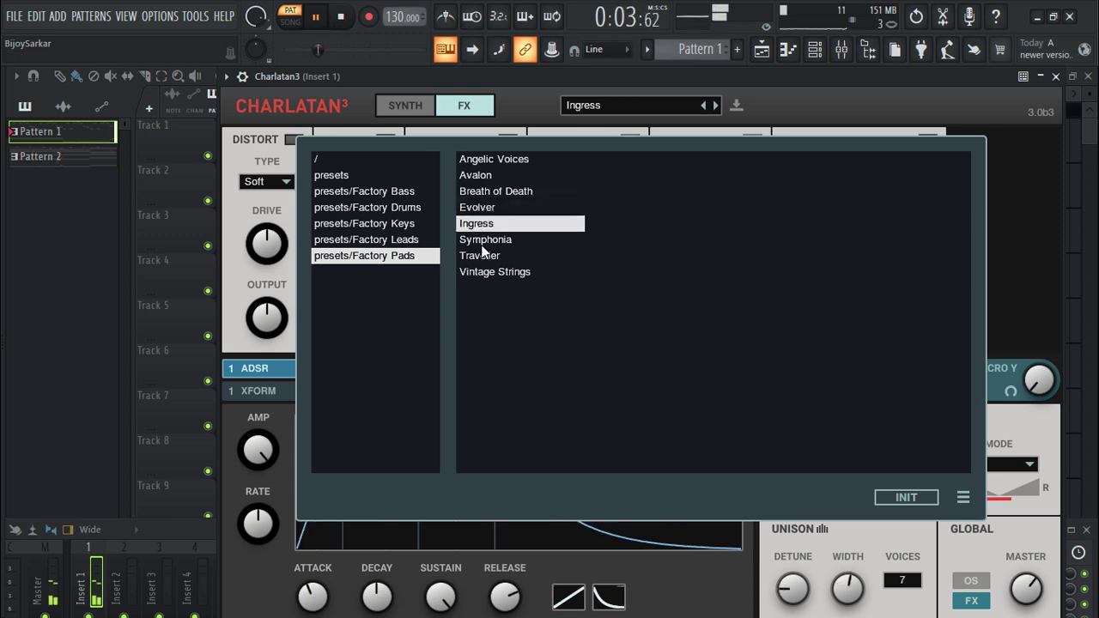
{"action": "left_click", "coordinate": [483, 244]}
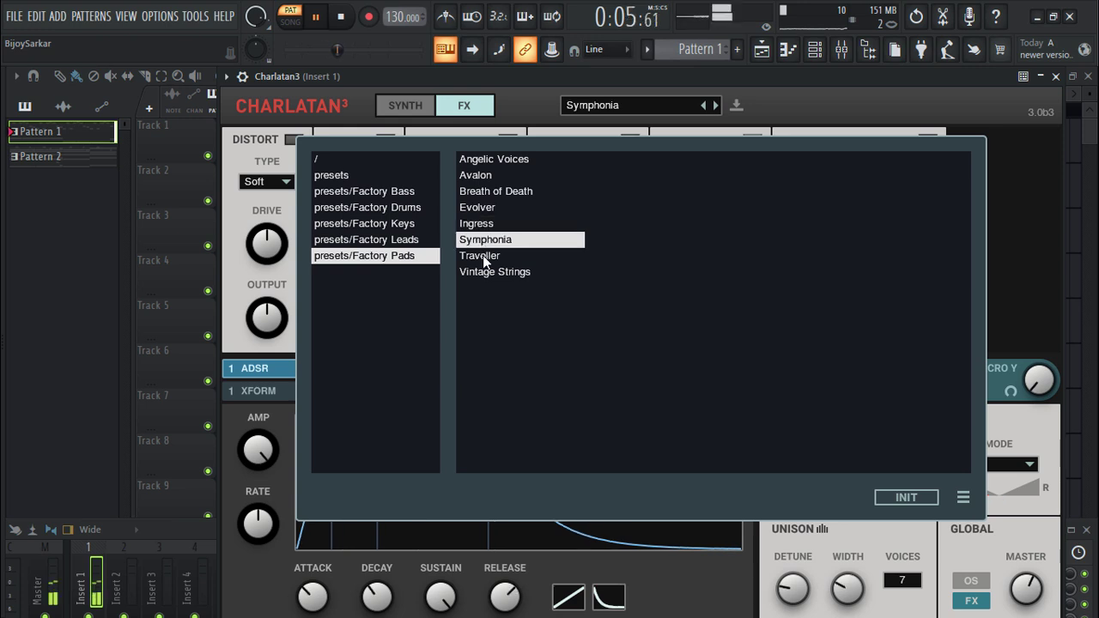
{"action": "left_click", "coordinate": [483, 255]}
{"action": "left_click", "coordinate": [483, 273]}
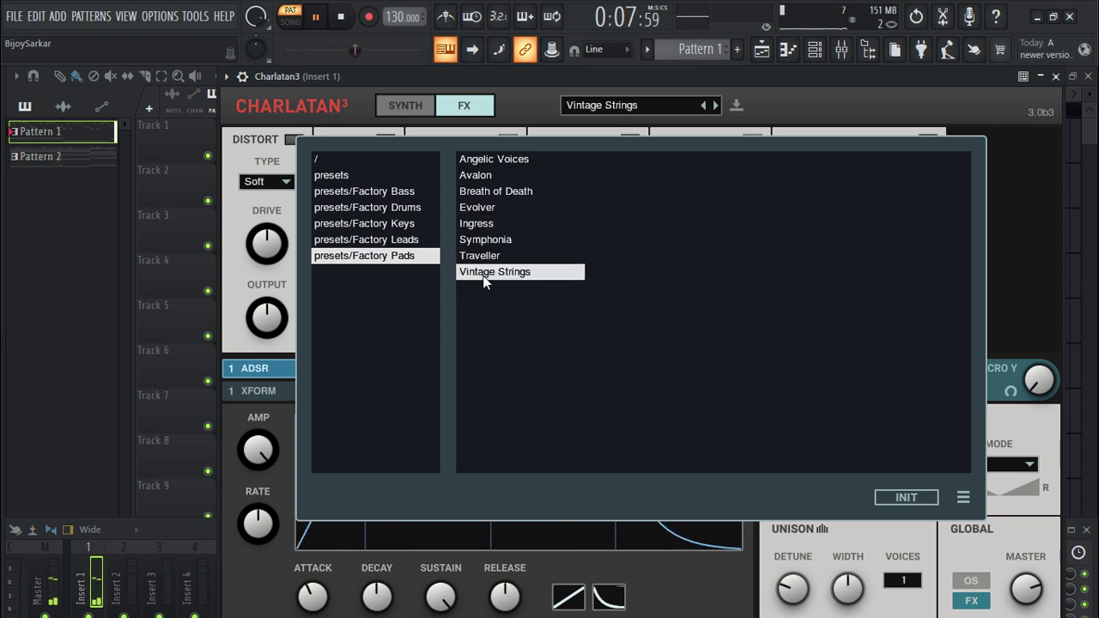
- Audition the Factory Drums presets: Clap Long, Clap Brittle, Rim, Snare Fat, Snare Plonk, Snare Tight
{"action": "left_click", "coordinate": [400, 208]}
{"action": "left_click", "coordinate": [520, 192]}
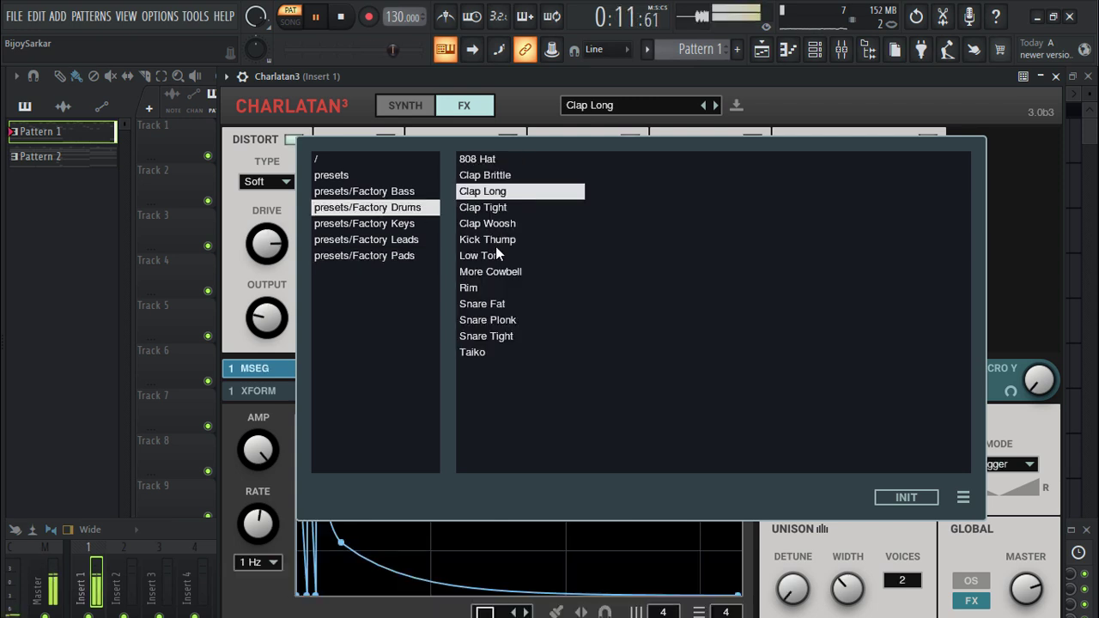
{"action": "left_click", "coordinate": [495, 175]}
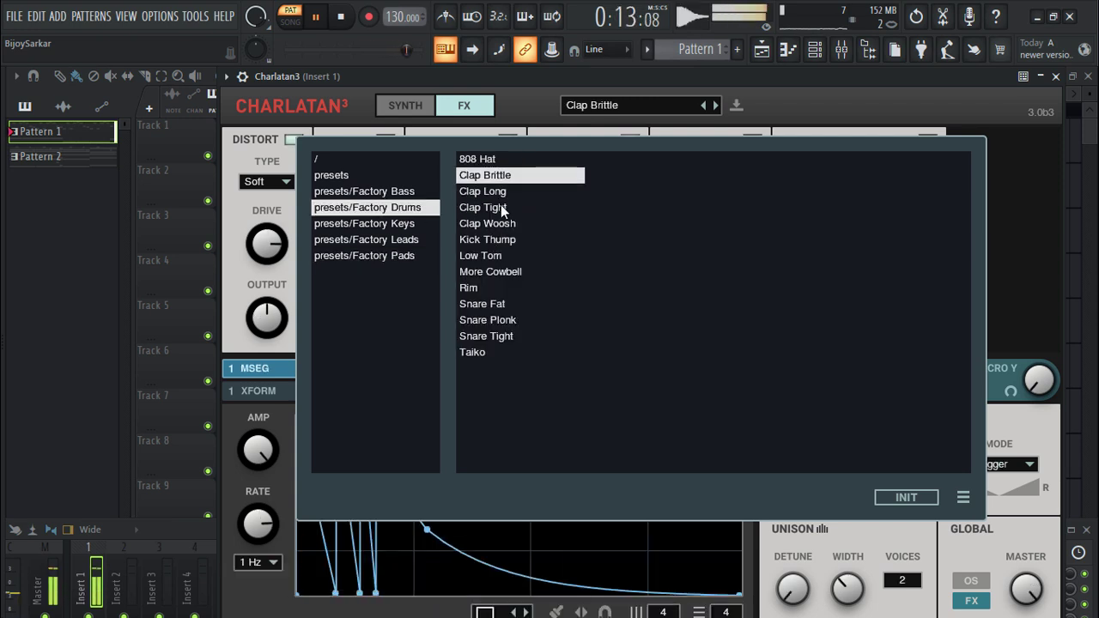
{"action": "left_click", "coordinate": [501, 288]}
{"action": "left_click", "coordinate": [500, 304]}
{"action": "left_click", "coordinate": [494, 320]}
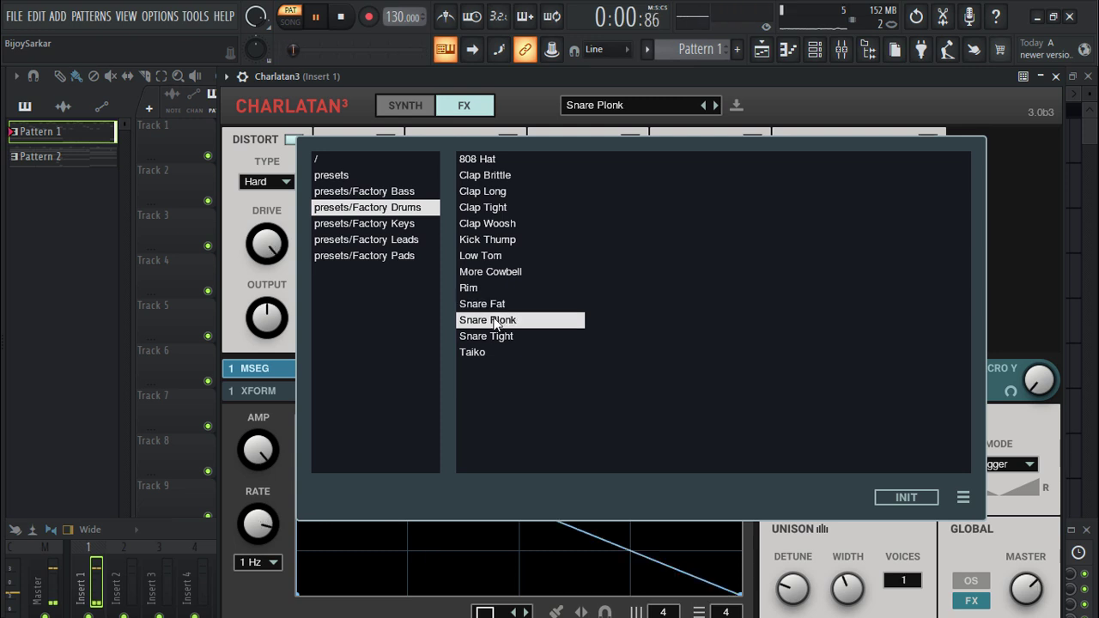
{"action": "left_click", "coordinate": [485, 336]}
{"action": "left_click", "coordinate": [494, 191]}
- In Factory Bass, audition Attack of the Wobble, Deep Reese and Donk
{"action": "left_click", "coordinate": [383, 195]}
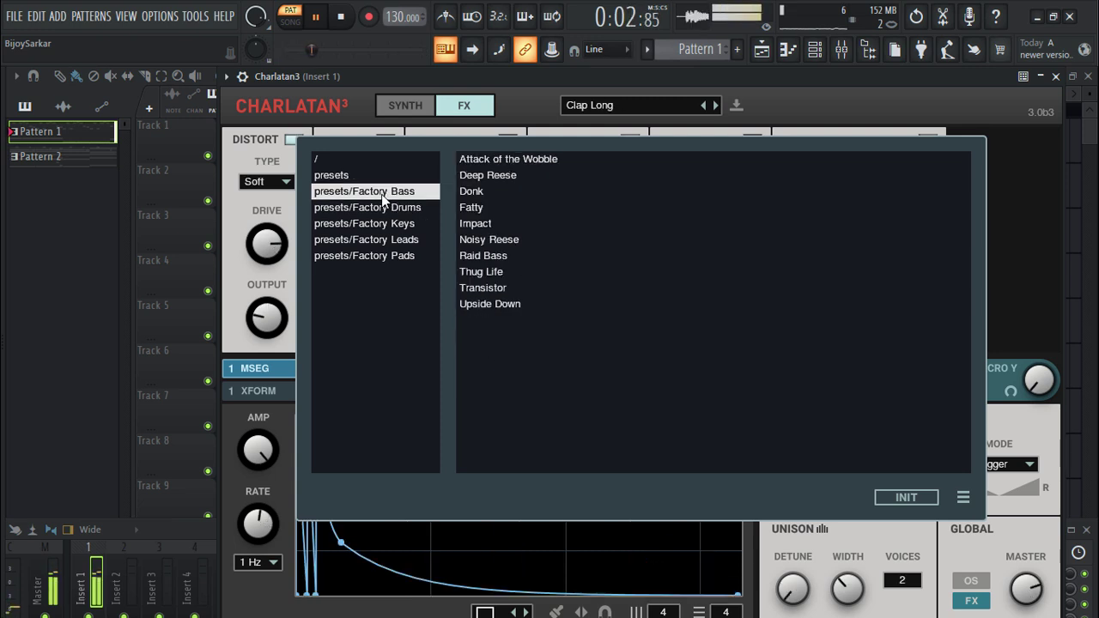
{"action": "left_click", "coordinate": [502, 163]}
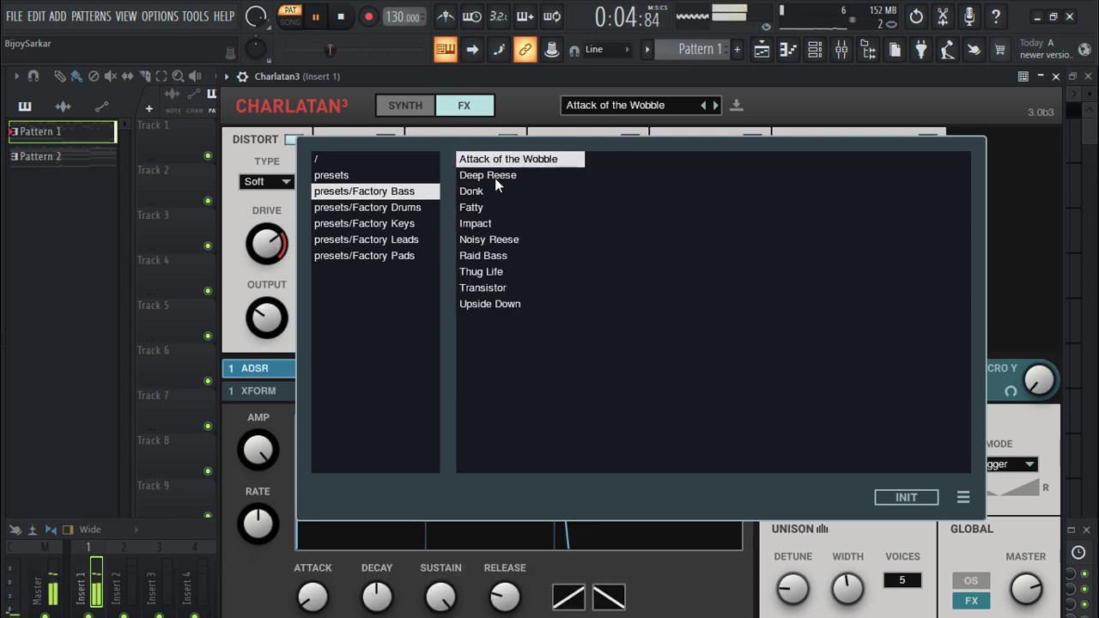
{"action": "left_click", "coordinate": [495, 178]}
{"action": "left_click", "coordinate": [483, 193]}
{"action": "left_click", "coordinate": [485, 175]}
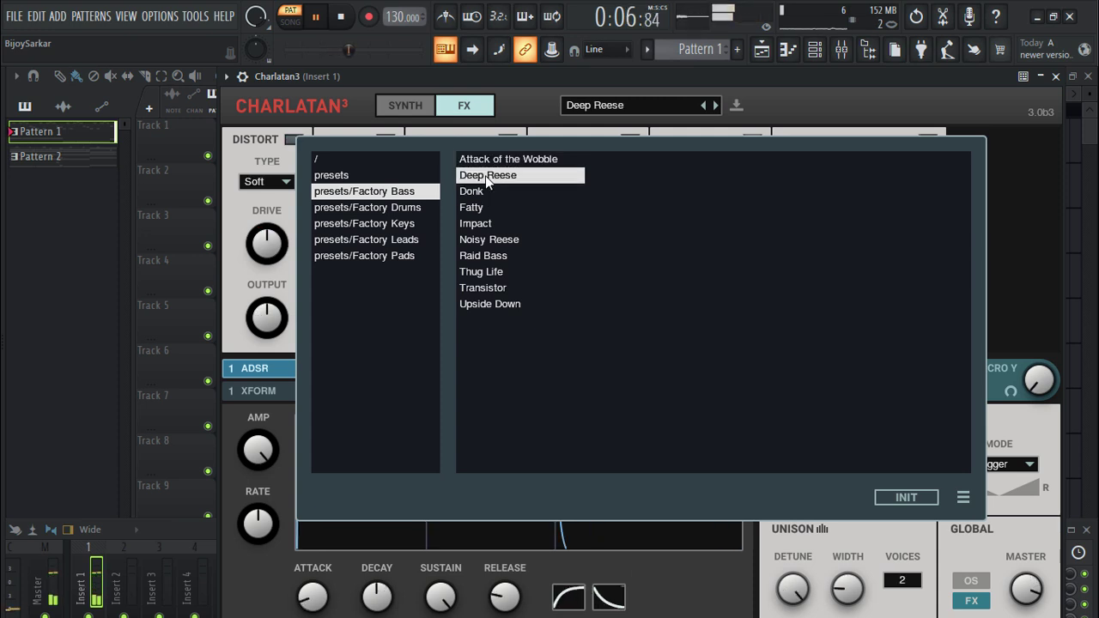
{"action": "left_click", "coordinate": [484, 192]}
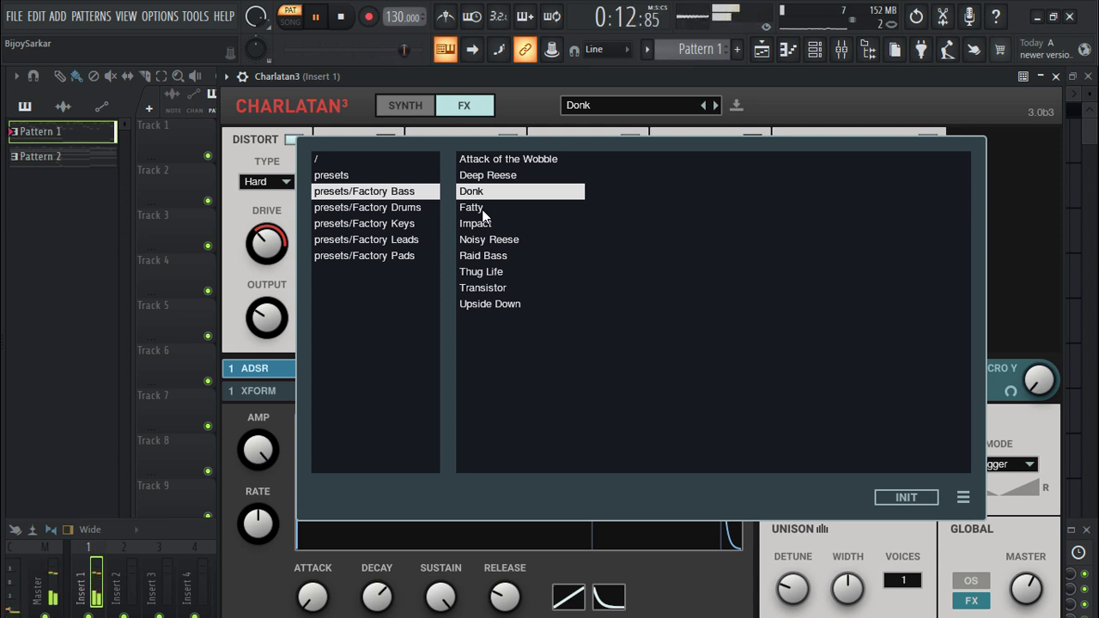
- Step through Fatty, Impact, Noisy Reese, Raid Bass, Thug Life and Upside Down, settling on Transistor
{"action": "left_click", "coordinate": [483, 210]}
{"action": "left_click", "coordinate": [481, 226]}
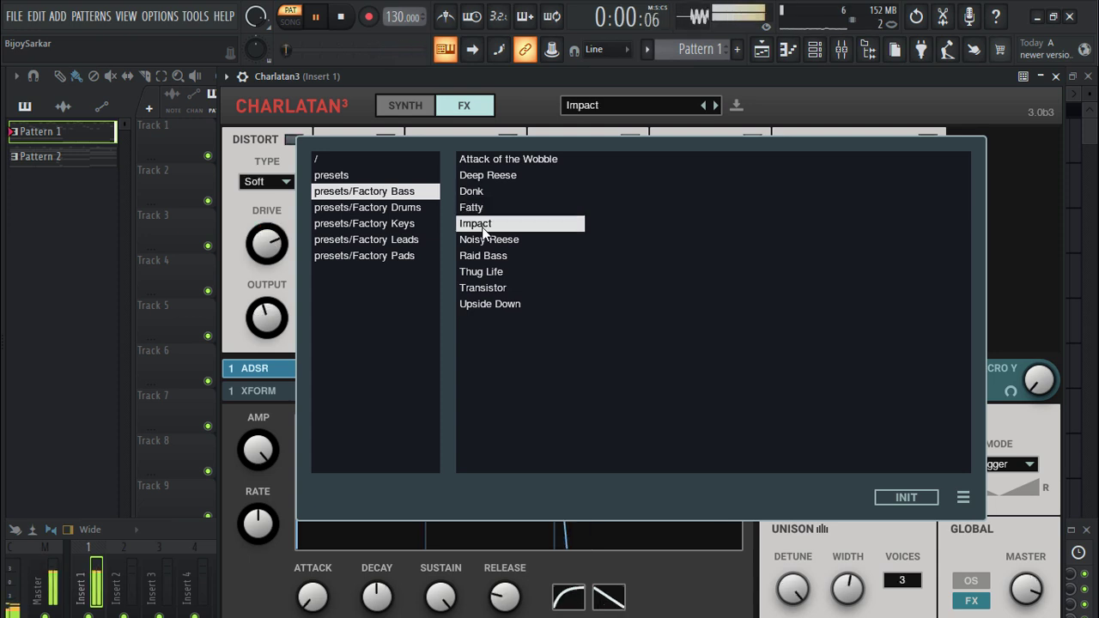
{"action": "left_click", "coordinate": [484, 240]}
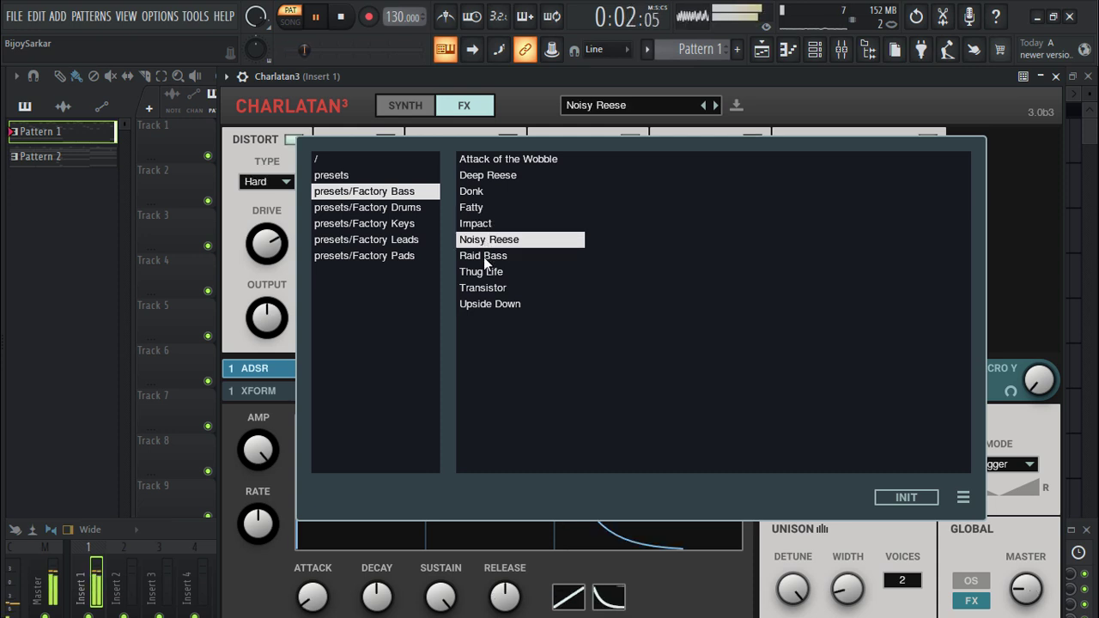
{"action": "left_click", "coordinate": [484, 256]}
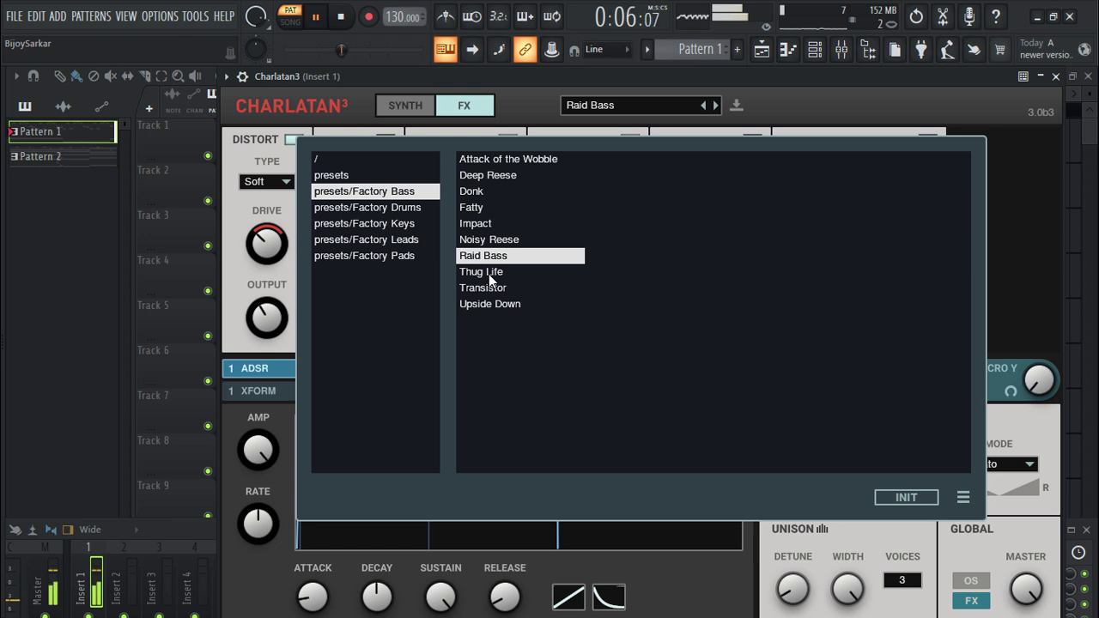
{"action": "left_click", "coordinate": [488, 274]}
{"action": "left_click", "coordinate": [490, 289]}
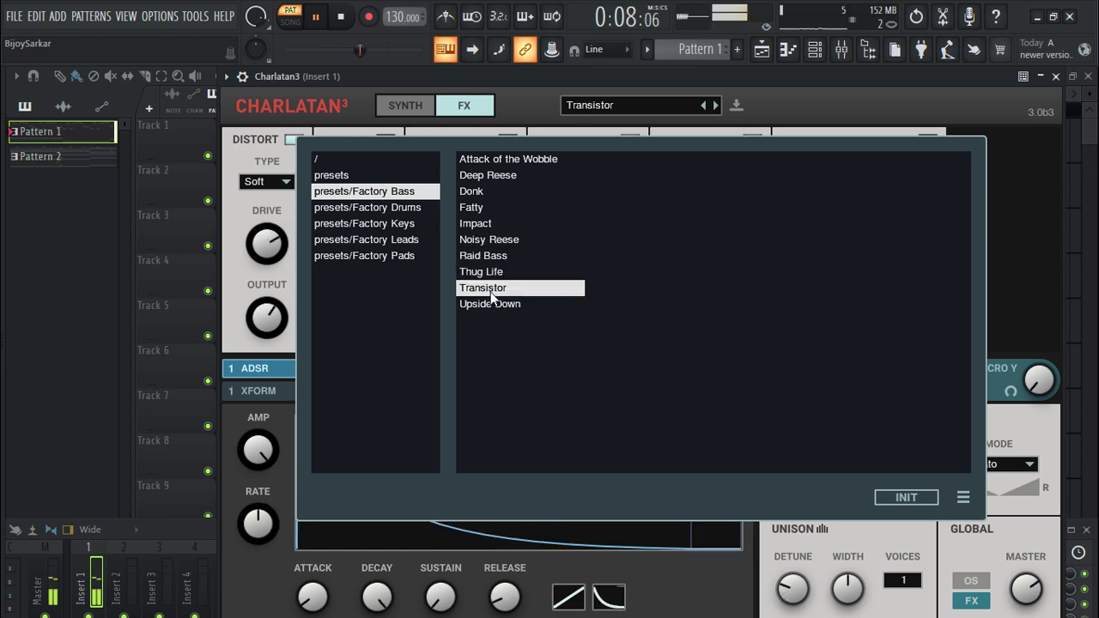
{"action": "left_click", "coordinate": [491, 304]}
{"action": "left_click", "coordinate": [488, 287]}
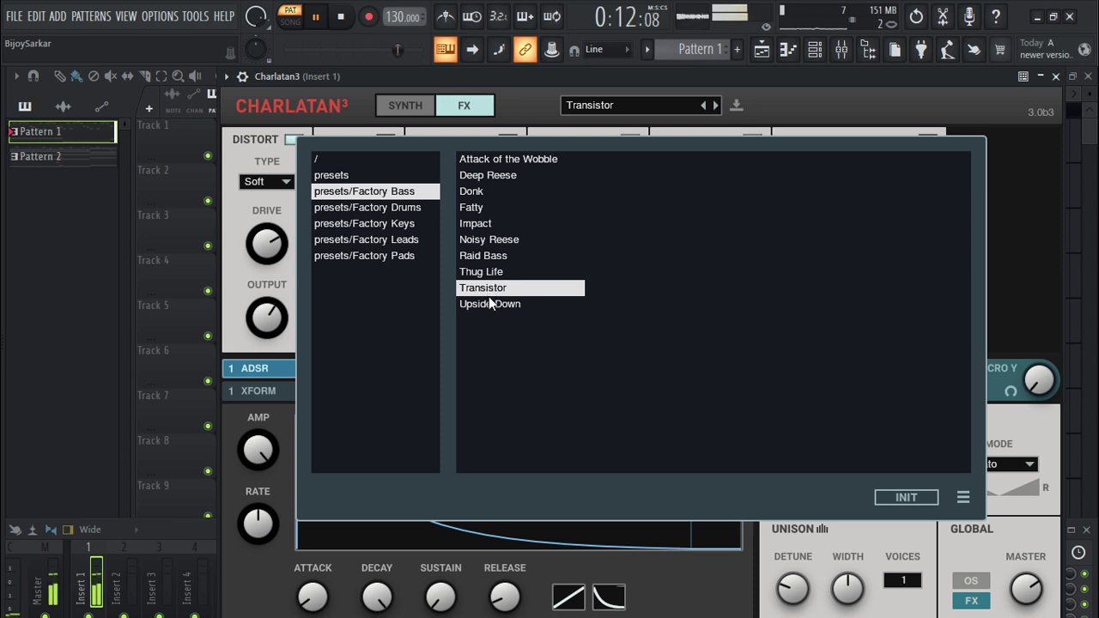
{"action": "left_click", "coordinate": [808, 526]}
- Raise the glide time, switch to the Upside Down bass preset, and stop playback
{"action": "left_click_drag", "start_coordinate": [793, 475], "coordinate": [791, 515]}
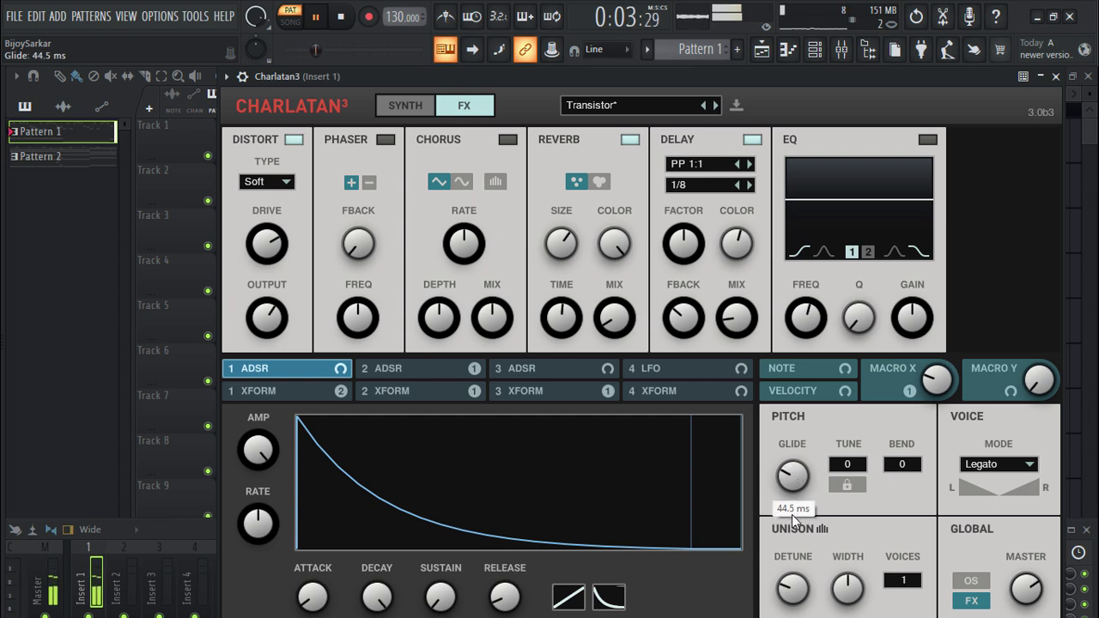
{"action": "left_click", "coordinate": [613, 106]}
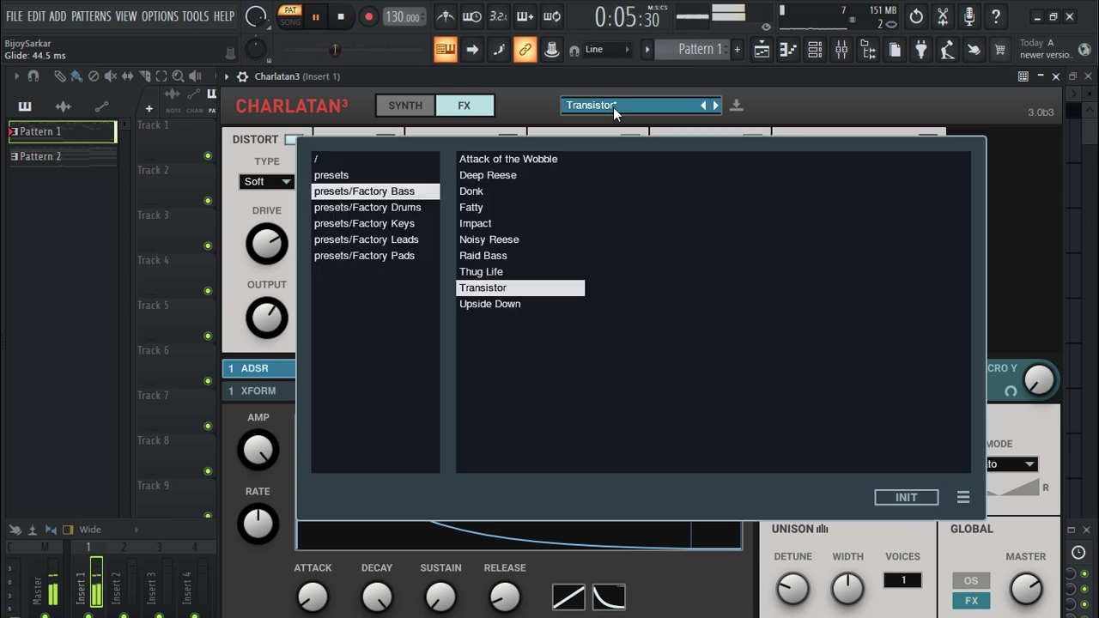
{"action": "left_click", "coordinate": [494, 305]}
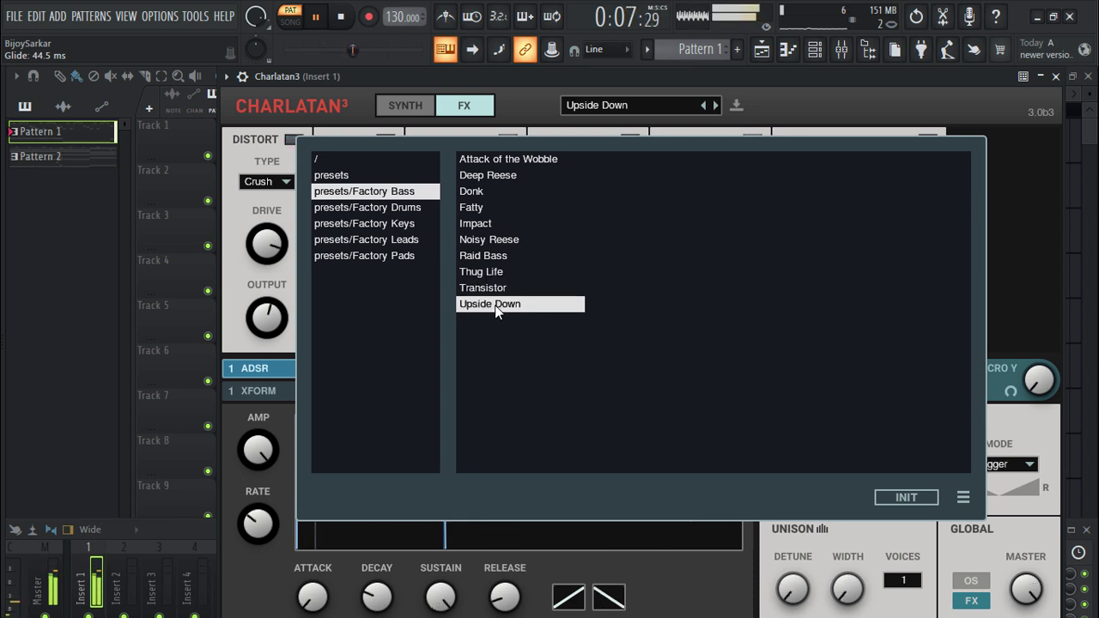
{"action": "left_click", "coordinate": [361, 179]}
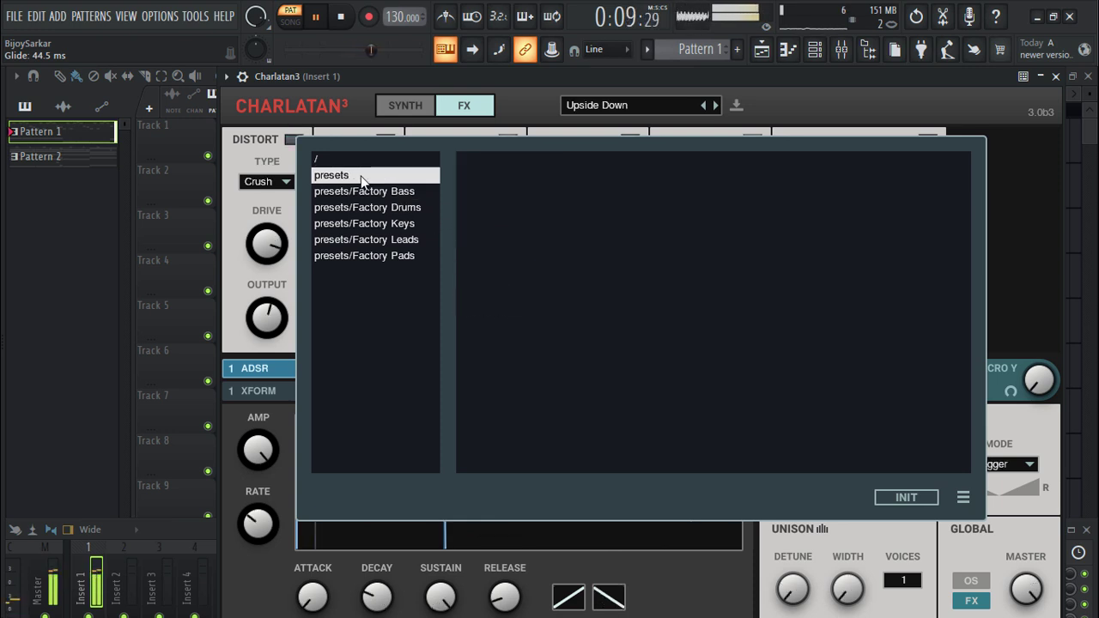
{"action": "left_click", "coordinate": [363, 191]}
{"action": "left_click", "coordinate": [831, 107]}
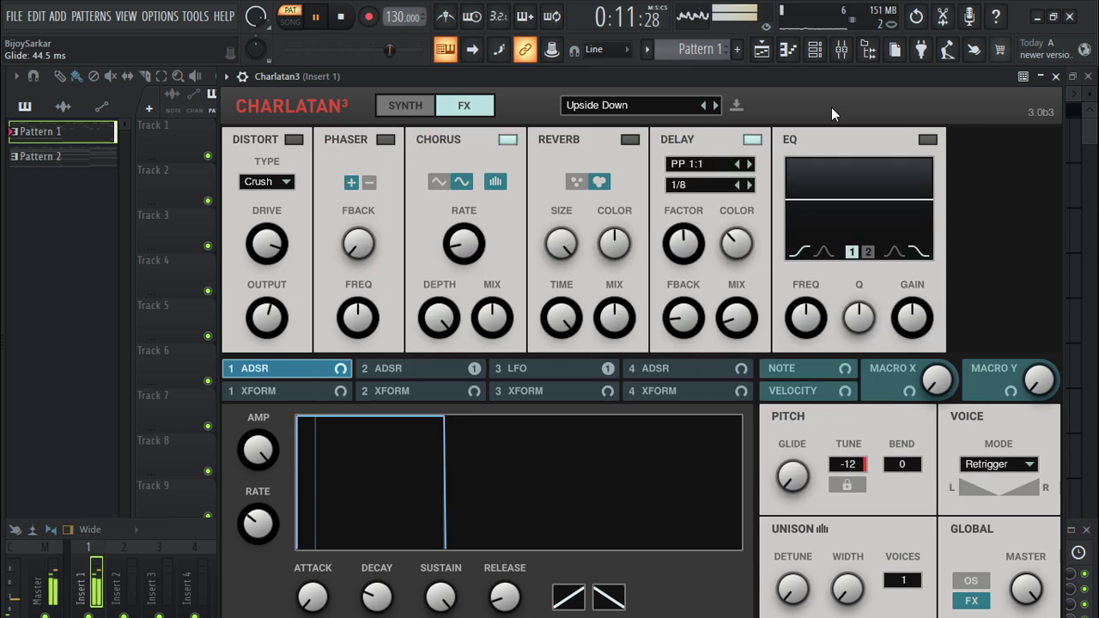
{"action": "left_click", "coordinate": [341, 17]}
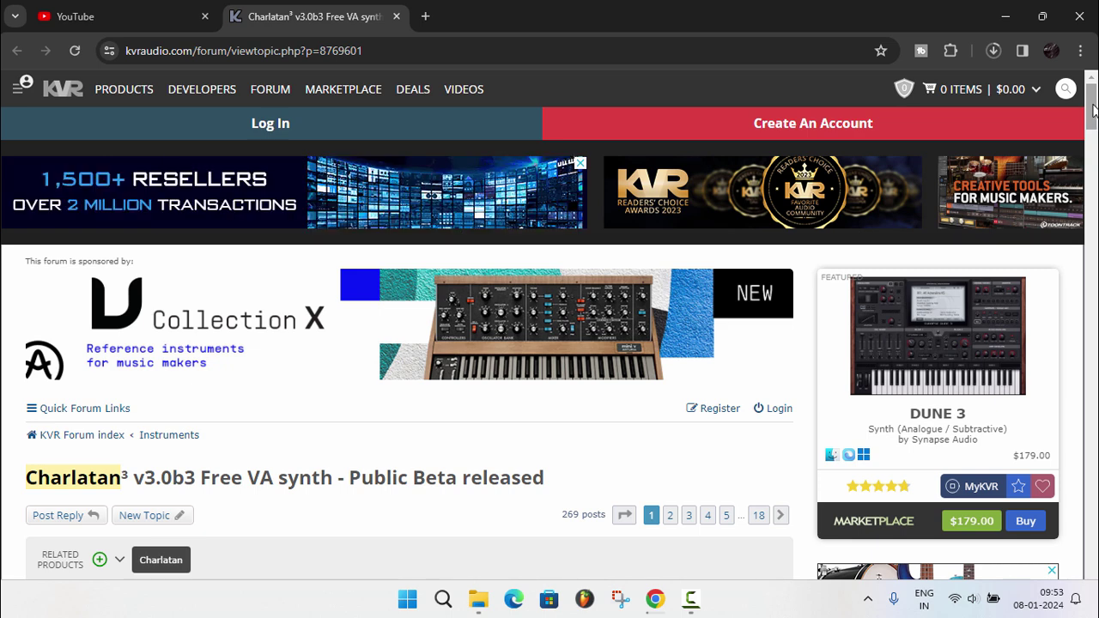
- Scroll to the Download section, download 'Charlatan v3.0b3 Windows', and check the download history
{"action": "left_click_drag", "start_coordinate": [1093, 106], "coordinate": [1093, 112]}
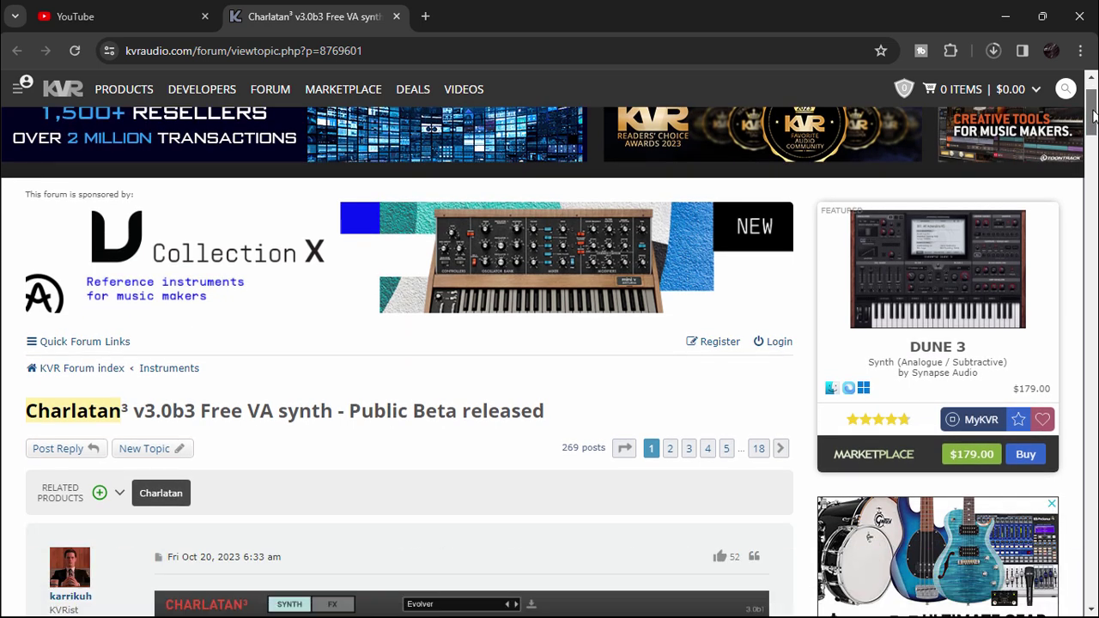
{"action": "left_click_drag", "start_coordinate": [1093, 116], "coordinate": [1093, 261]}
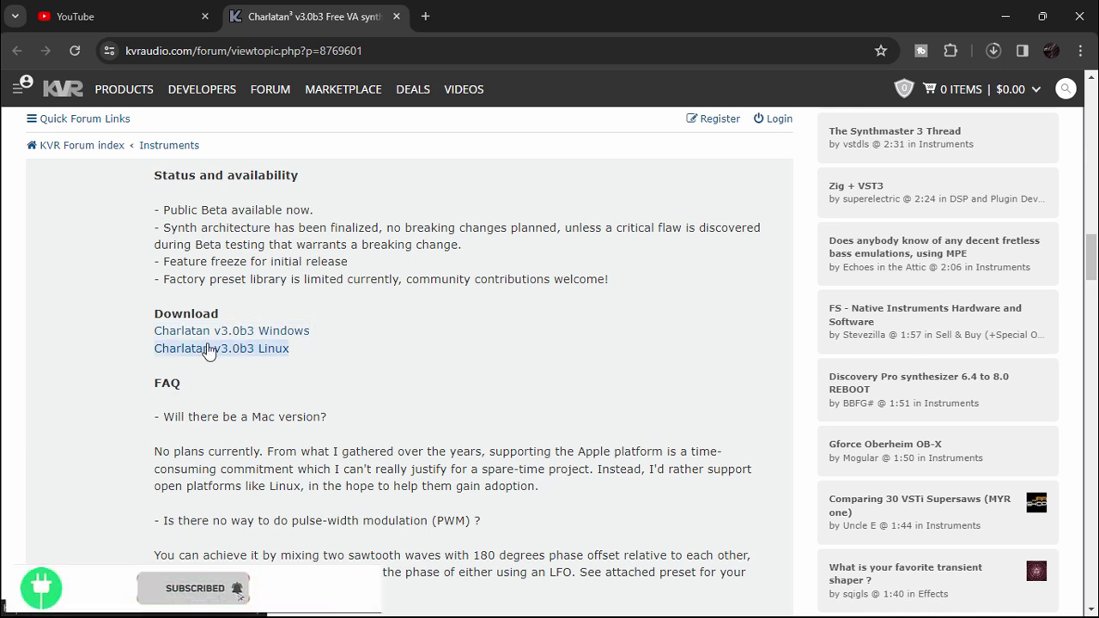
{"action": "left_click", "coordinate": [261, 332]}
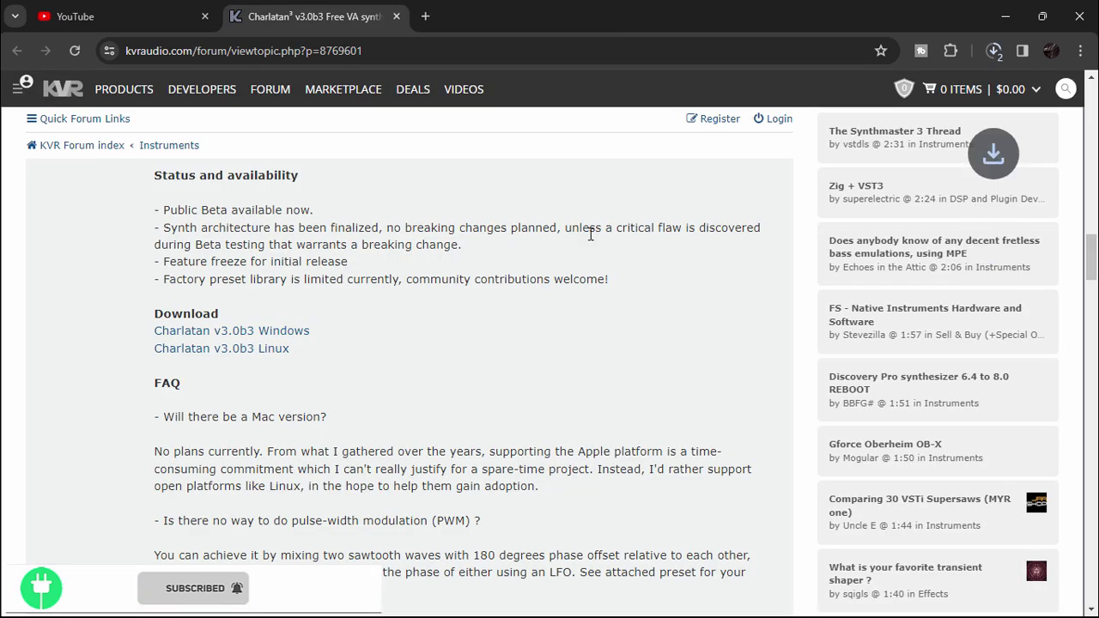
{"action": "left_click", "coordinate": [993, 51]}
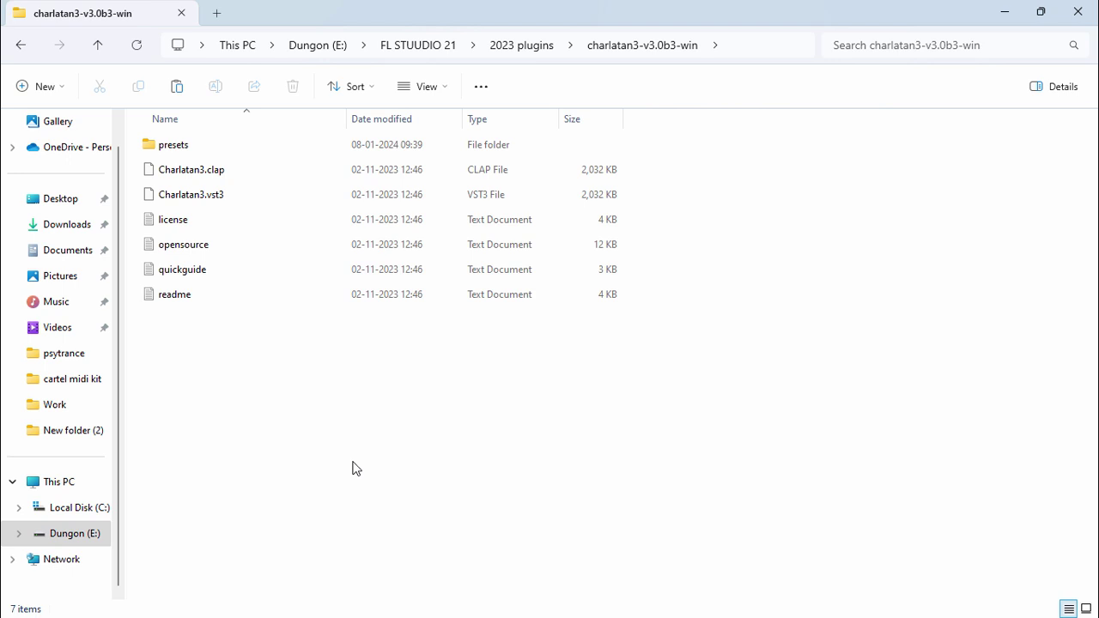
- Copy the Charlatan3.vst3 file from the download folder
{"action": "left_click", "coordinate": [231, 195]}
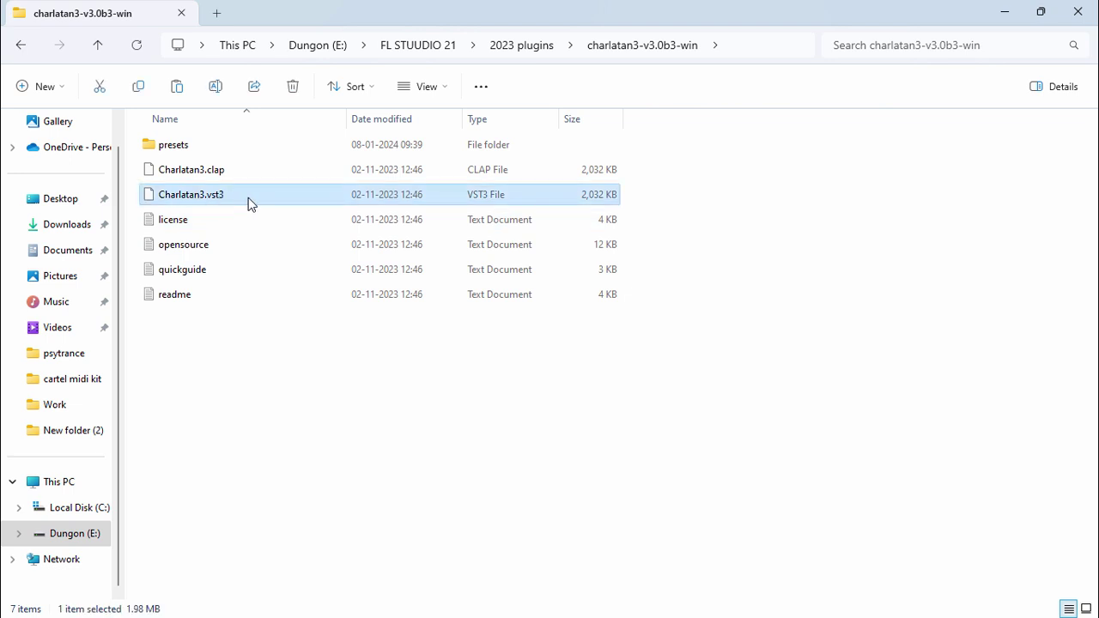
{"action": "right_click", "coordinate": [249, 204]}
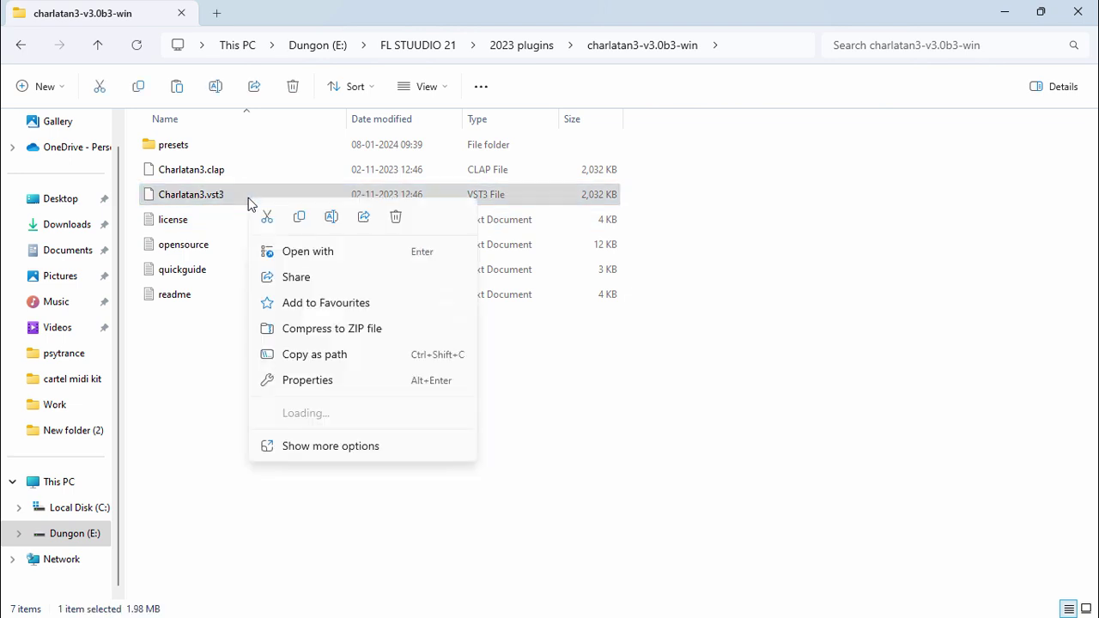
{"action": "left_click", "coordinate": [298, 220]}
- Paste it into C:\Program Files\Common Files\VST3 and close that window
{"action": "double_click", "coordinate": [544, 4]}
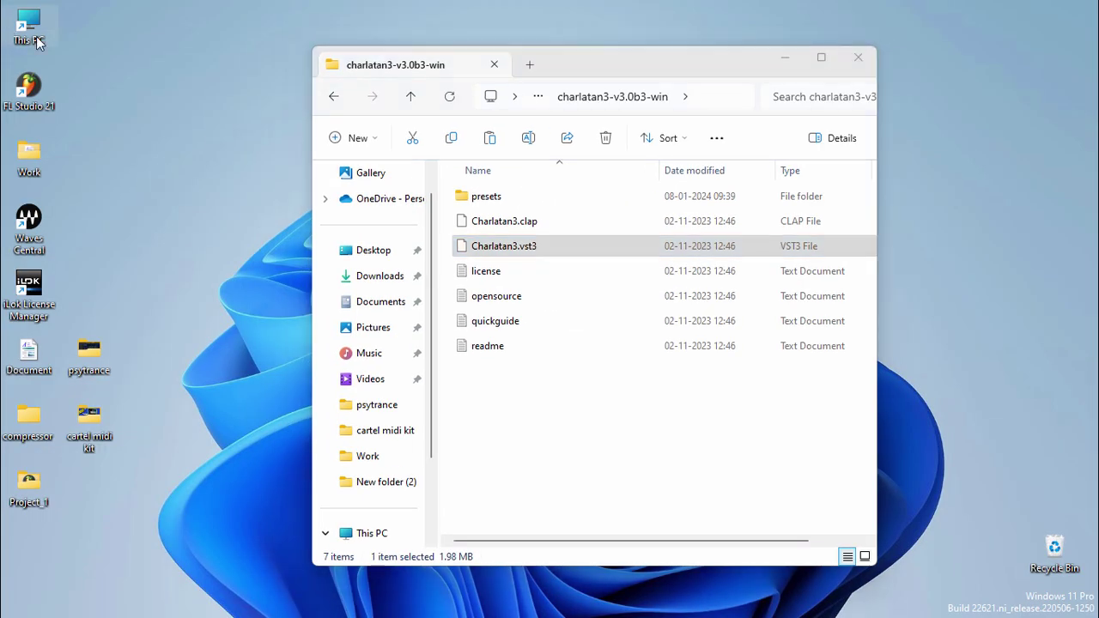
{"action": "key", "text": "super+e"}
{"action": "double_click", "coordinate": [524, 245]}
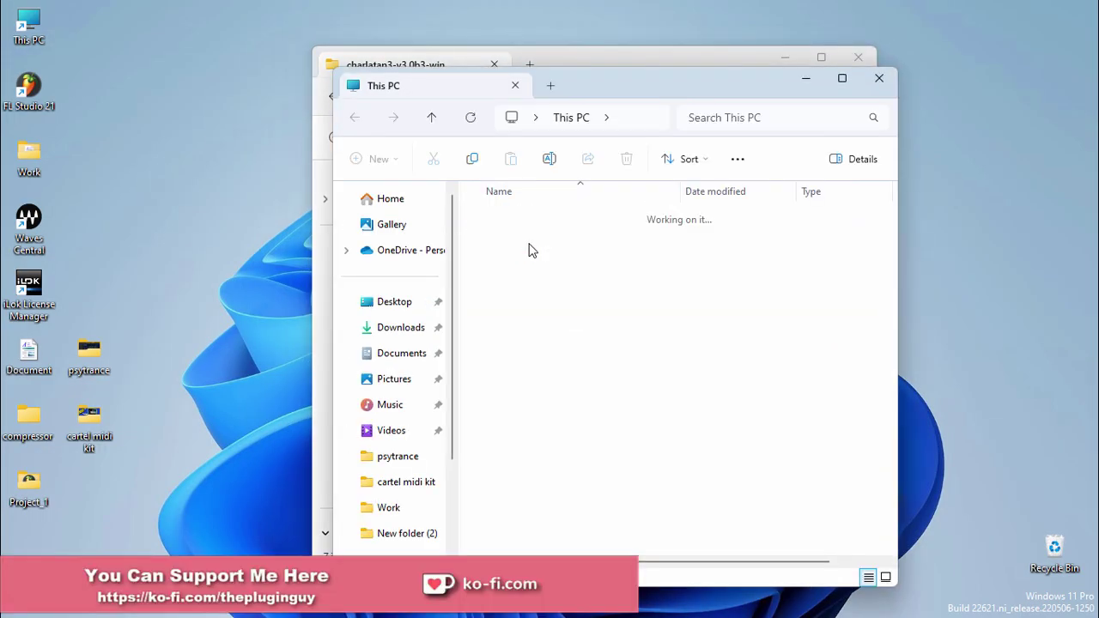
{"action": "double_click", "coordinate": [526, 268]}
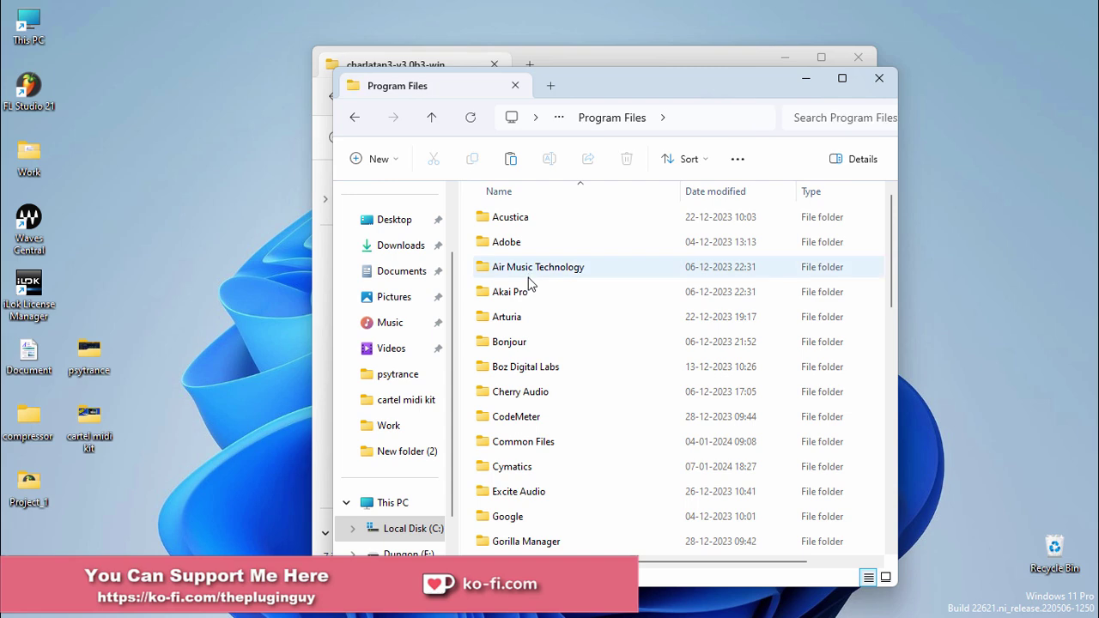
{"action": "scroll", "coordinate": [534, 387], "scroll_direction": "down", "scroll_amount": 1}
{"action": "double_click", "coordinate": [533, 369]}
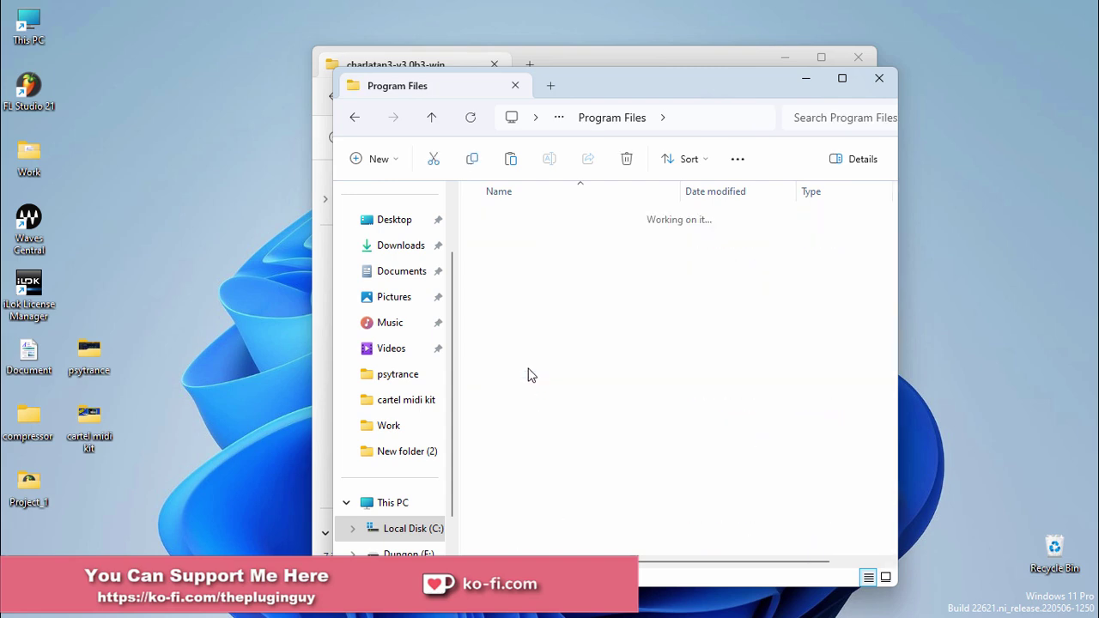
{"action": "left_click", "coordinate": [504, 442]}
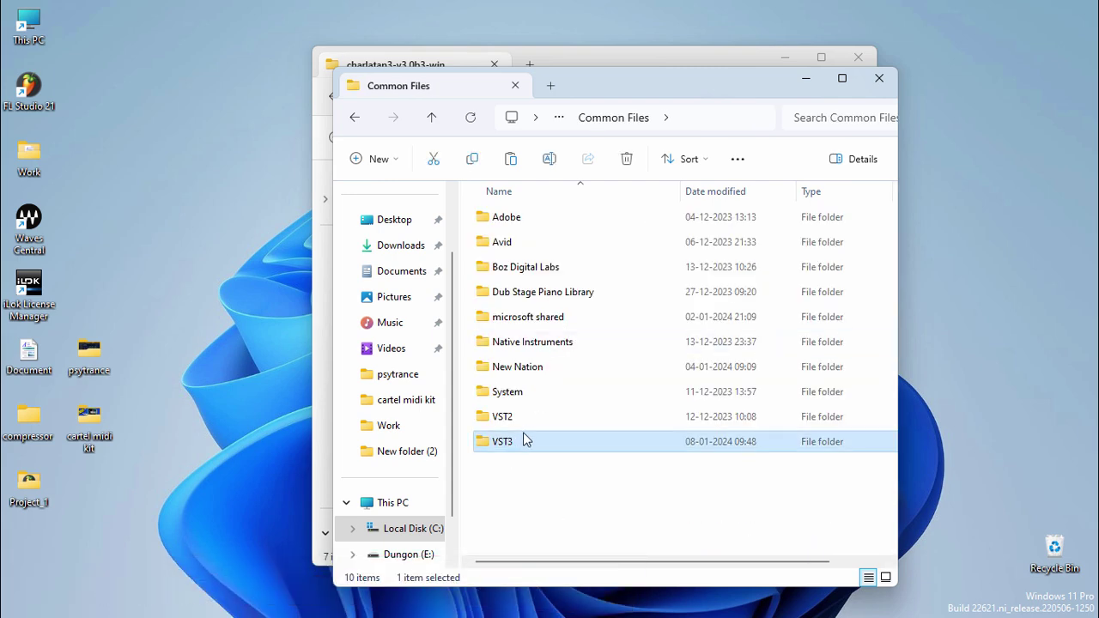
{"action": "right_click", "coordinate": [524, 440]}
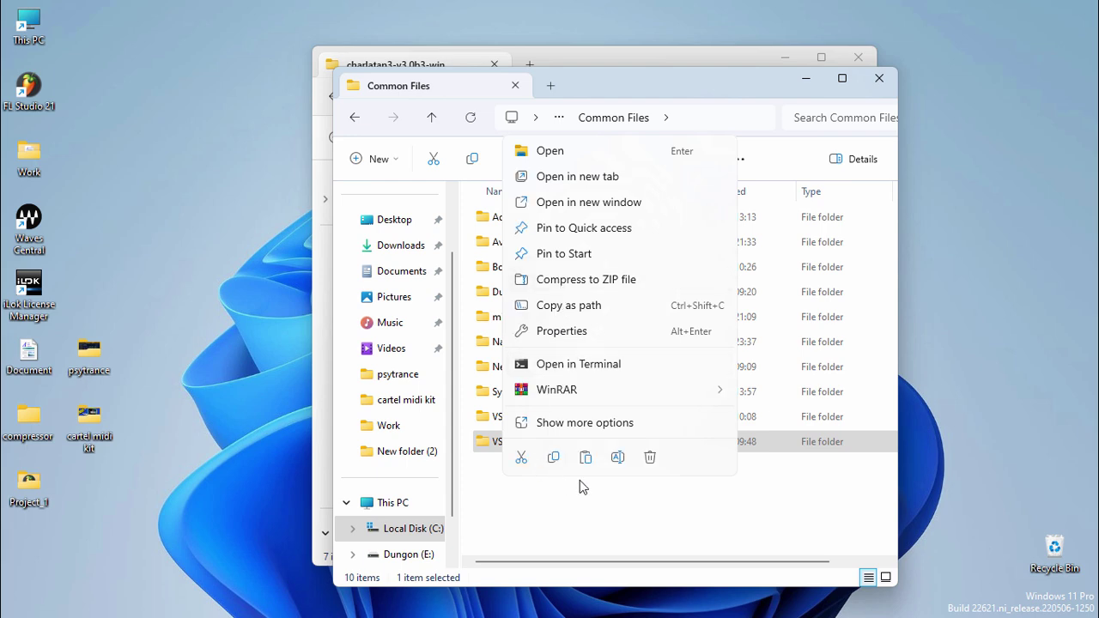
{"action": "left_click", "coordinate": [586, 457]}
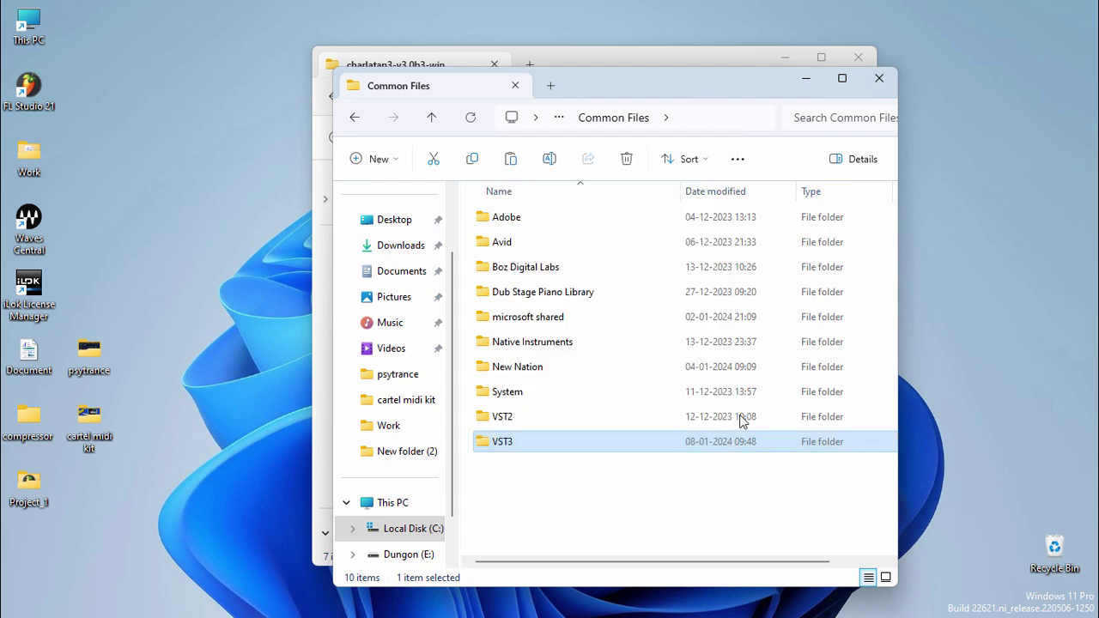
{"action": "left_click", "coordinate": [879, 78]}
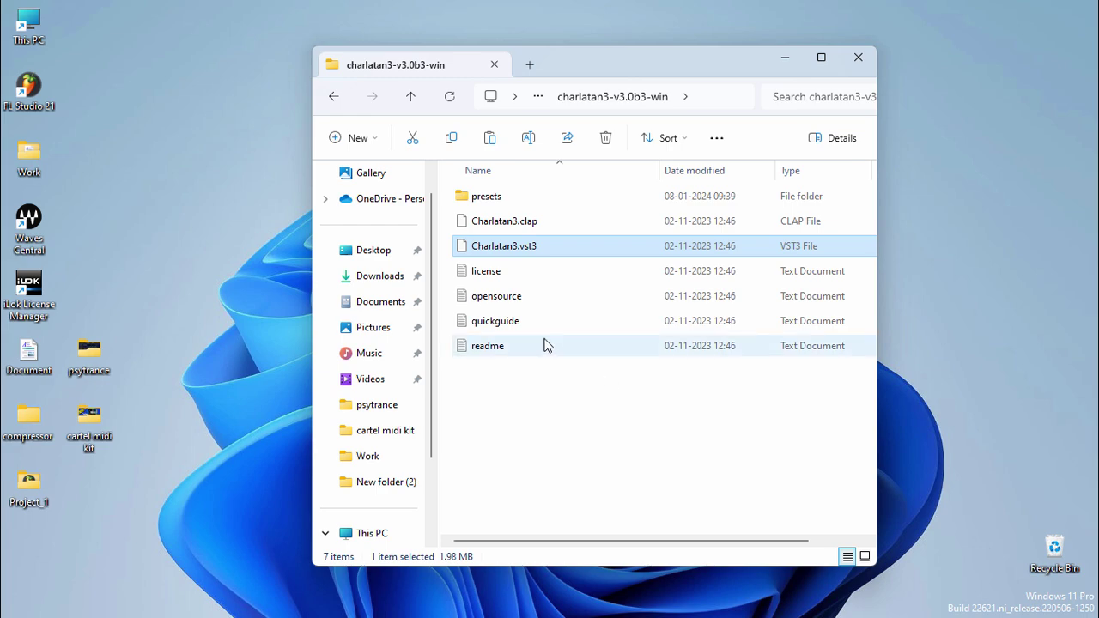
- Open the readme in Notepad and select the %APPDATA%\charlatan\presets path to copy it
{"action": "left_click", "coordinate": [509, 350]}
{"action": "double_click", "coordinate": [622, 341]}
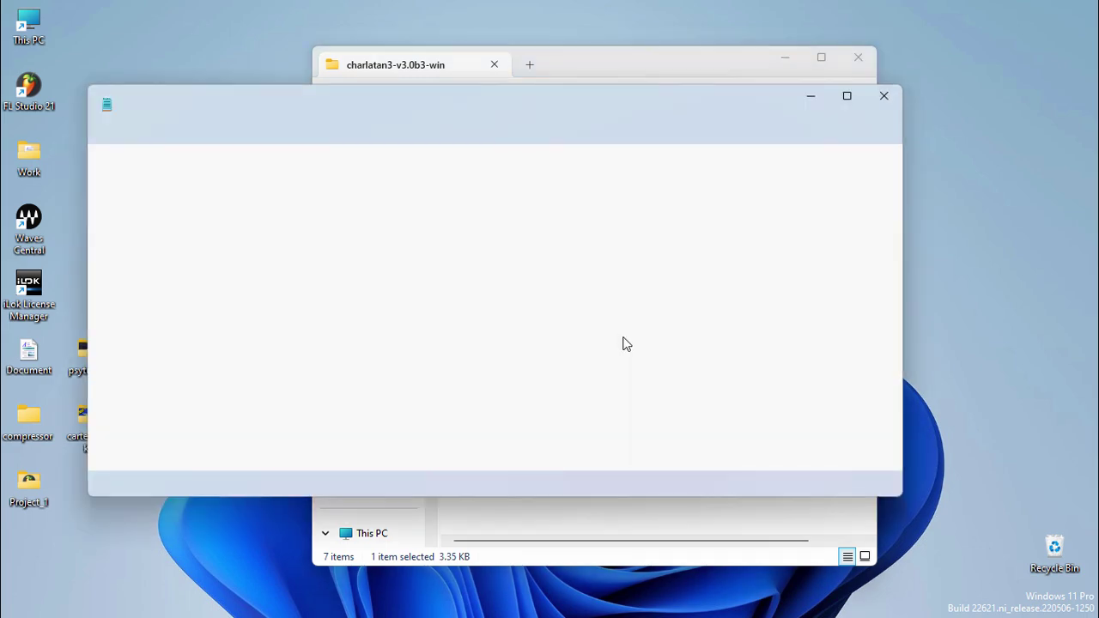
{"action": "scroll", "coordinate": [464, 352], "scroll_direction": "down", "scroll_amount": 8}
{"action": "scroll", "coordinate": [463, 352], "scroll_direction": "down", "scroll_amount": 15}
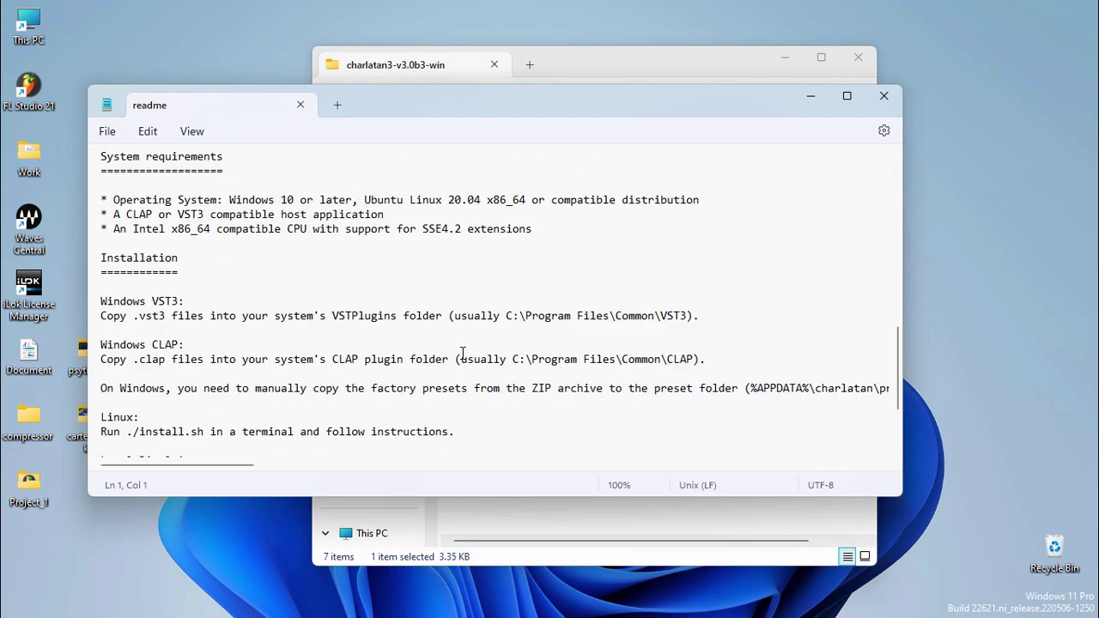
{"action": "scroll", "coordinate": [533, 352], "scroll_direction": "up", "scroll_amount": 2}
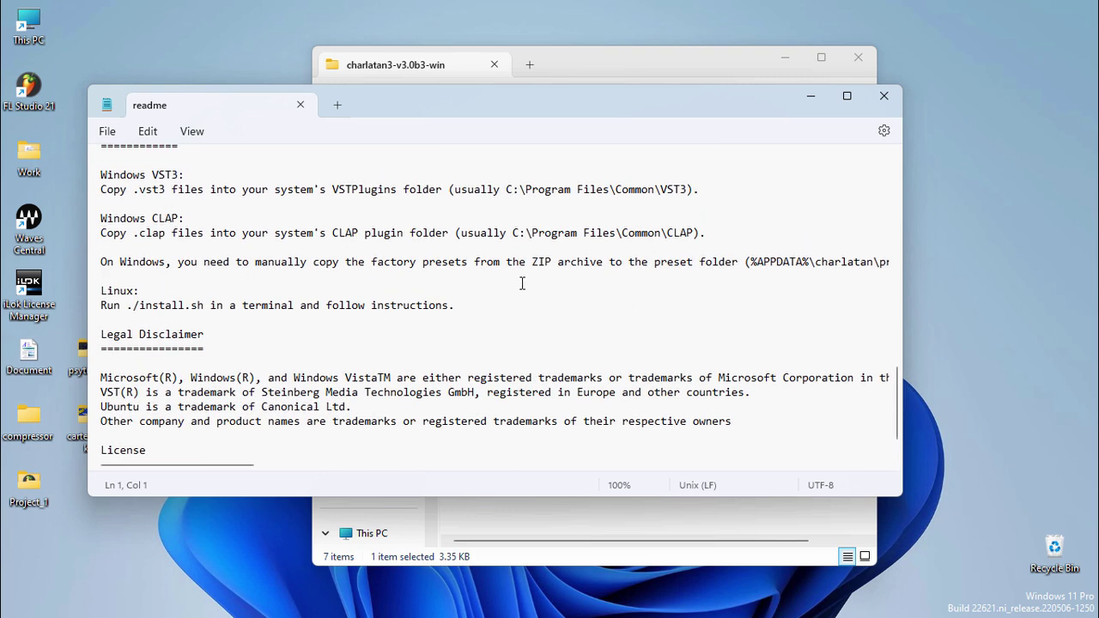
{"action": "left_click_drag", "start_coordinate": [751, 261], "coordinate": [875, 263]}
{"action": "key", "text": "super+c"}
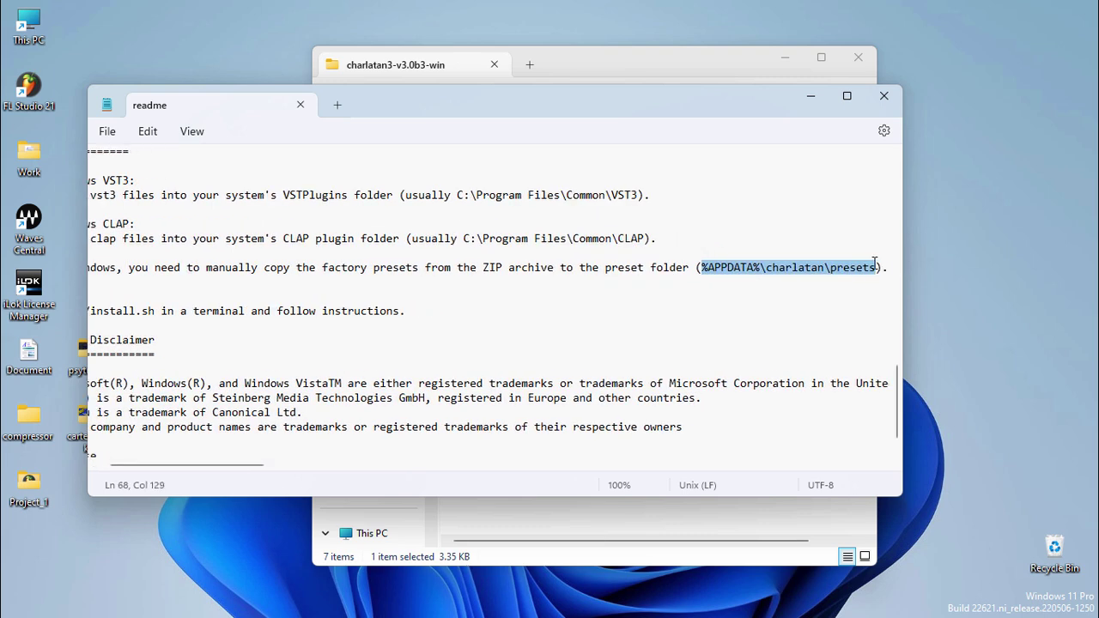
{"action": "right_click", "coordinate": [722, 269]}
- Navigate File Explorer to %APPDATA%\charlatan\presets by pasting the path into the address bar
{"action": "left_click", "coordinate": [808, 97]}
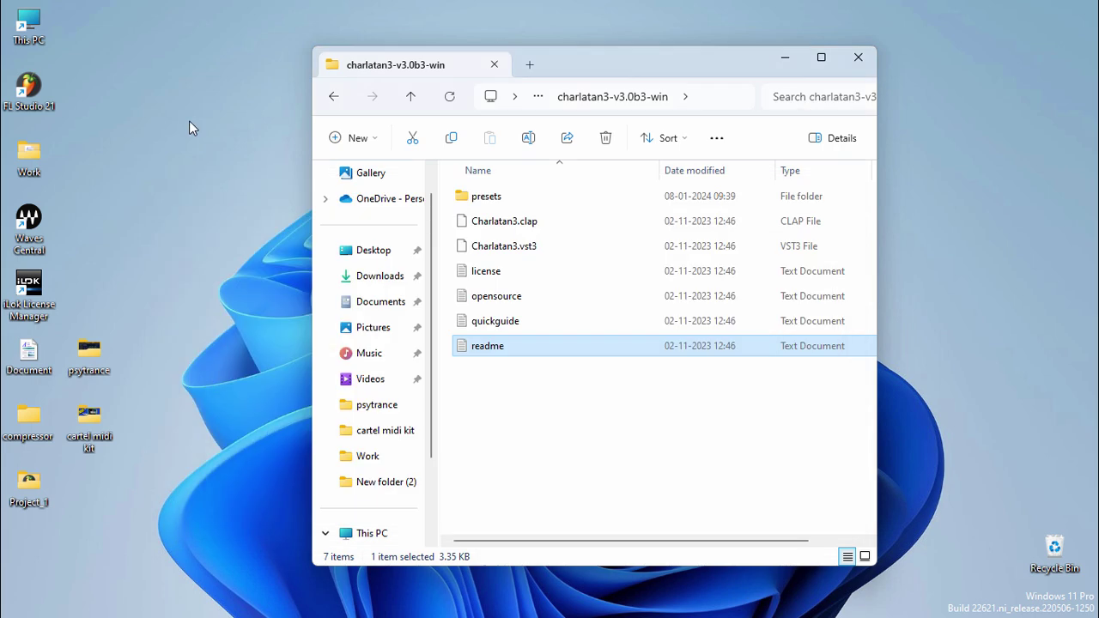
{"action": "double_click", "coordinate": [28, 25]}
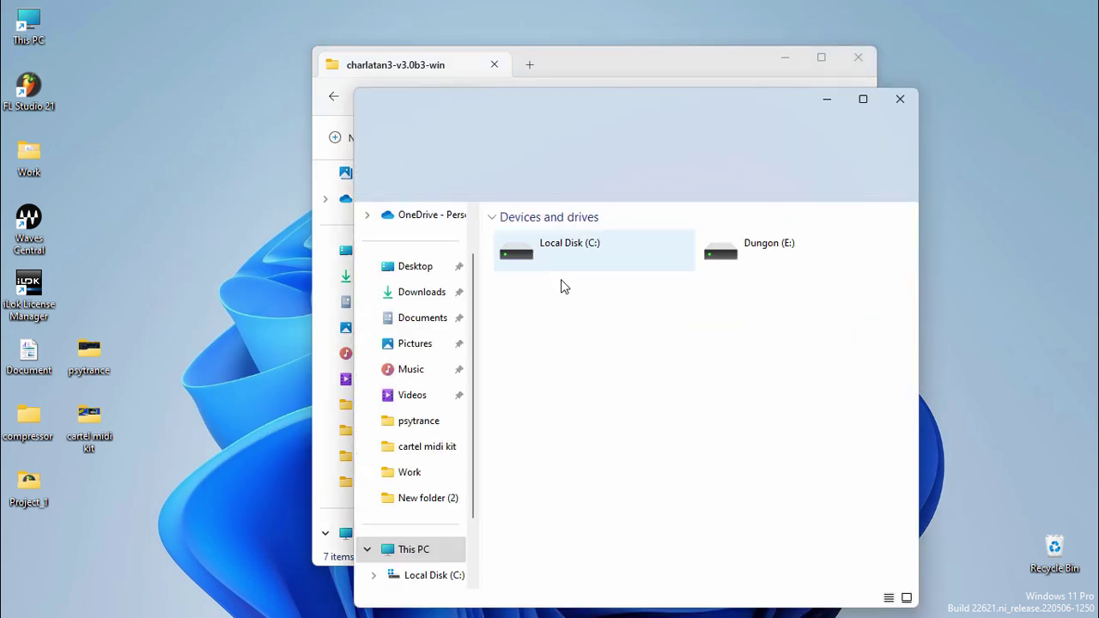
{"action": "double_click", "coordinate": [580, 249]}
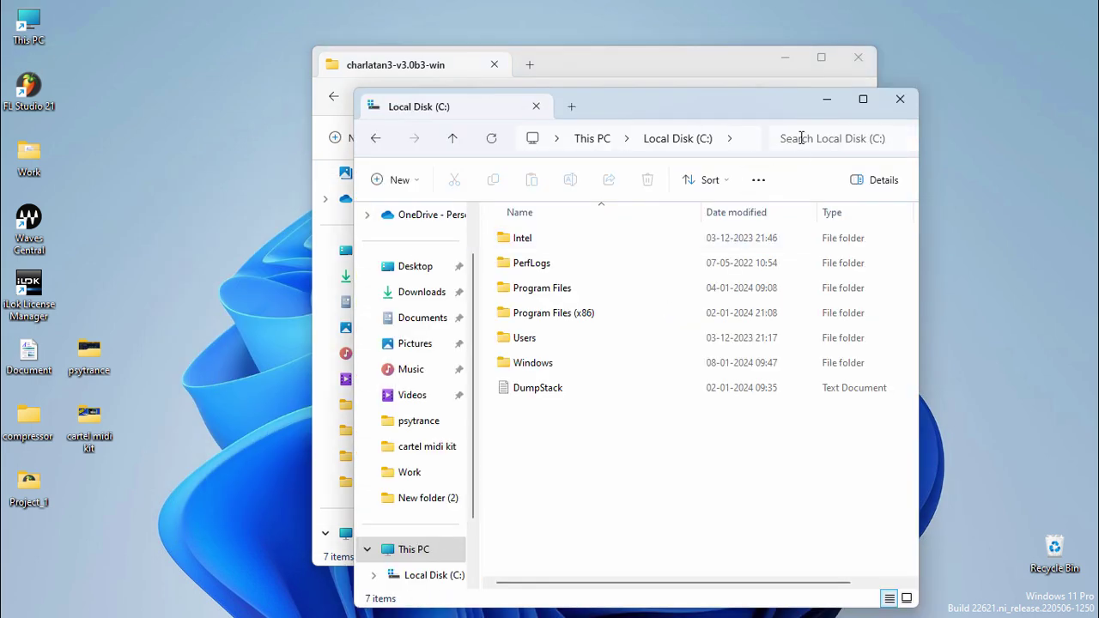
{"action": "left_click", "coordinate": [863, 98]}
{"action": "left_click", "coordinate": [412, 53]}
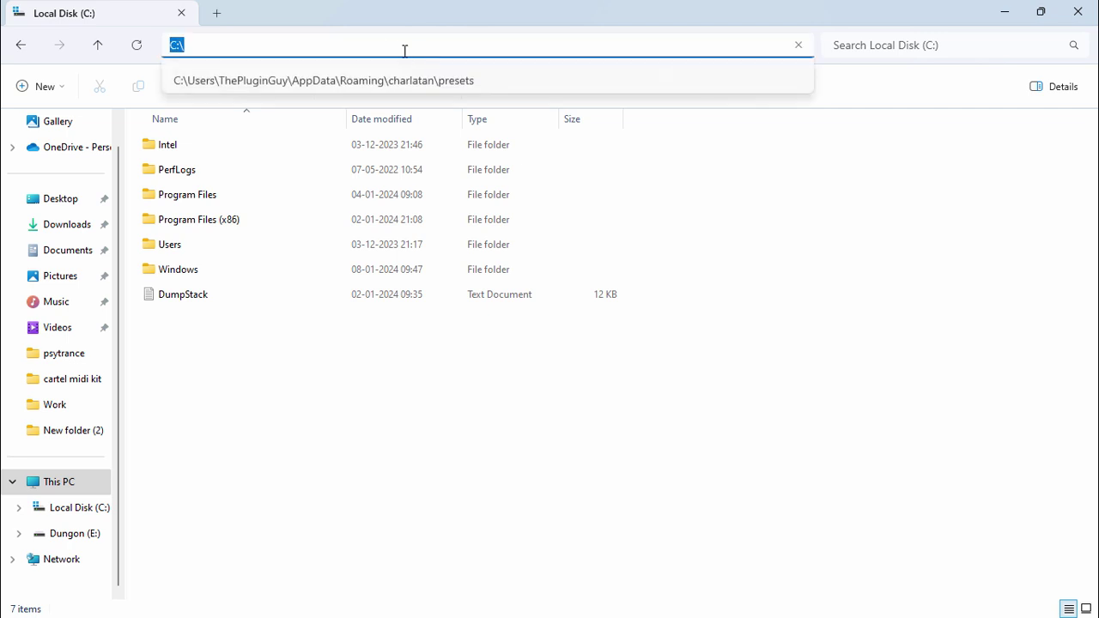
{"action": "left_click", "coordinate": [389, 46]}
{"action": "right_click", "coordinate": [390, 47]}
{"action": "left_click", "coordinate": [432, 71]}
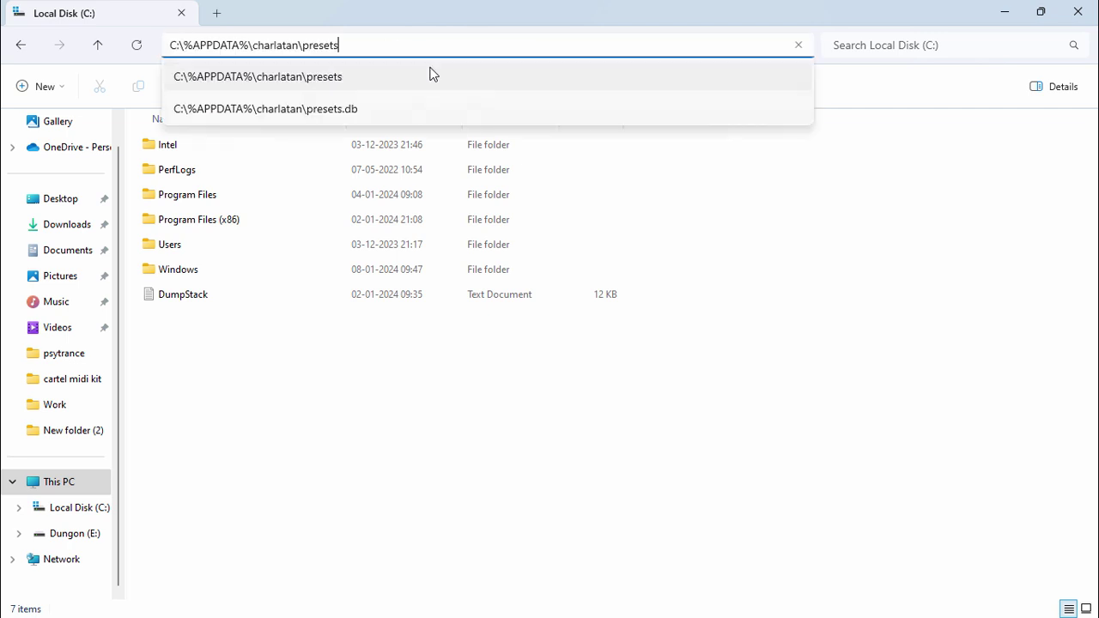
{"action": "key", "text": "Return"}
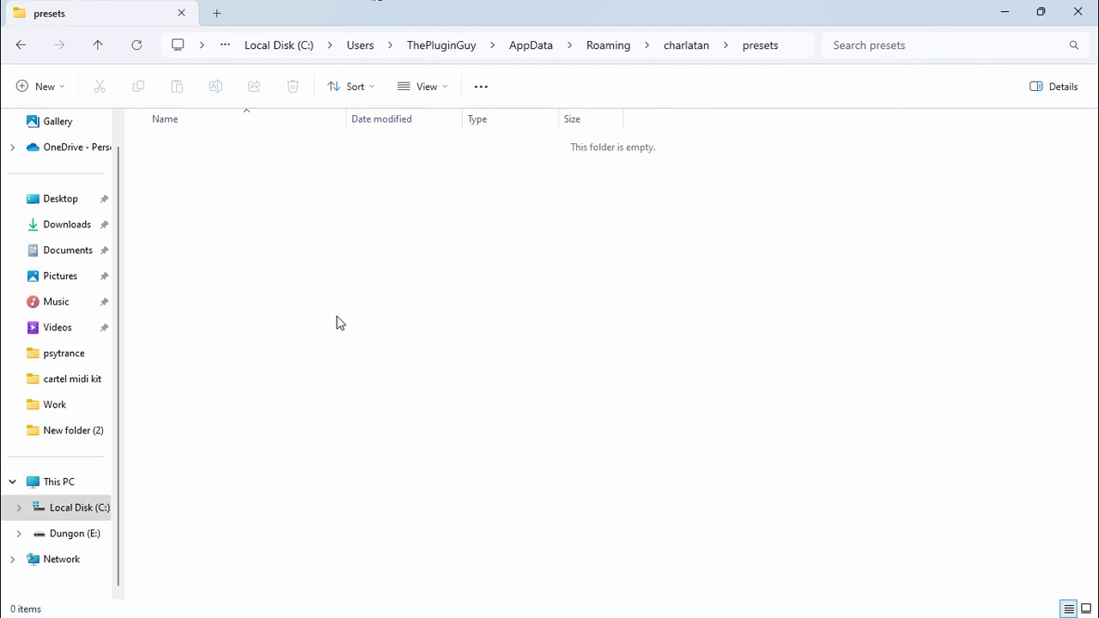
- Copy the downloaded presets folder into the empty charlatan\presets folder, then close that window
{"action": "right_click", "coordinate": [431, 270]}
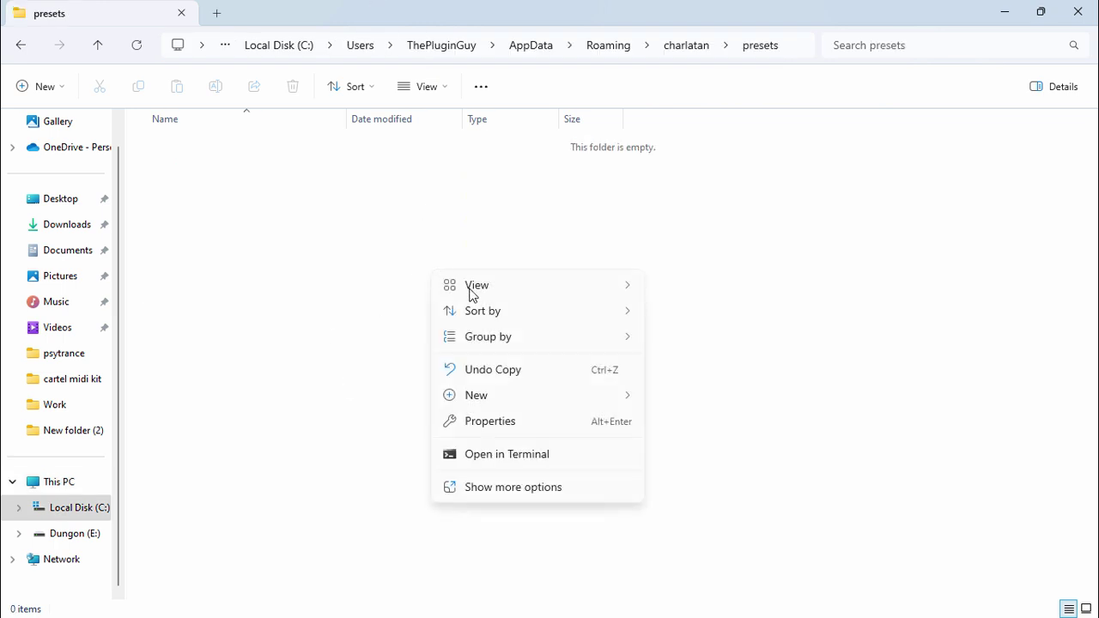
{"action": "left_click", "coordinate": [490, 491]}
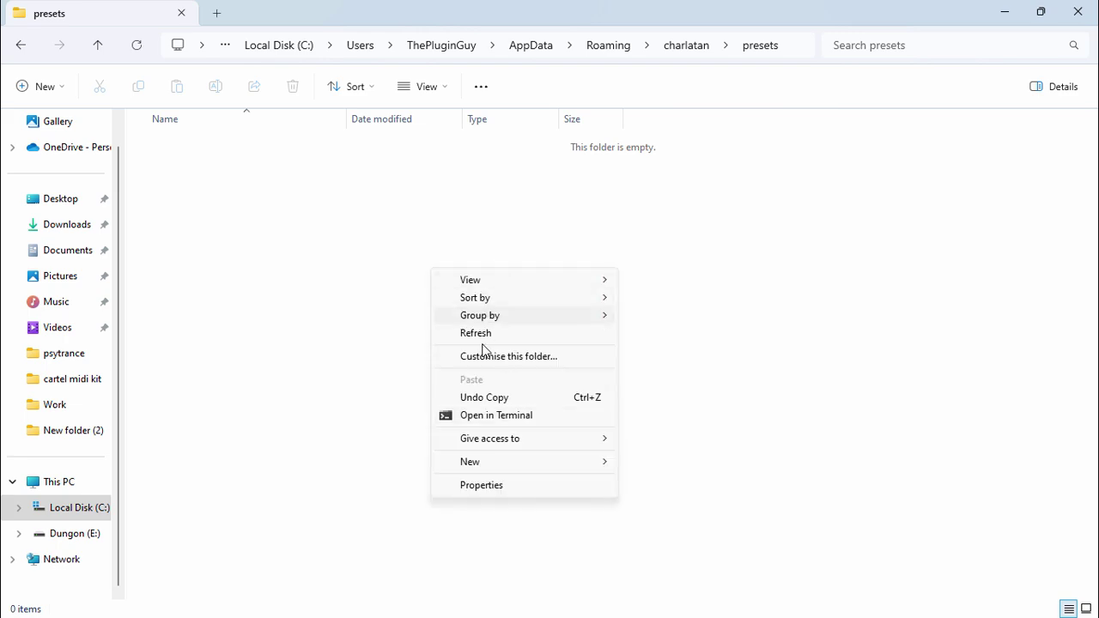
{"action": "left_click", "coordinate": [539, 7]}
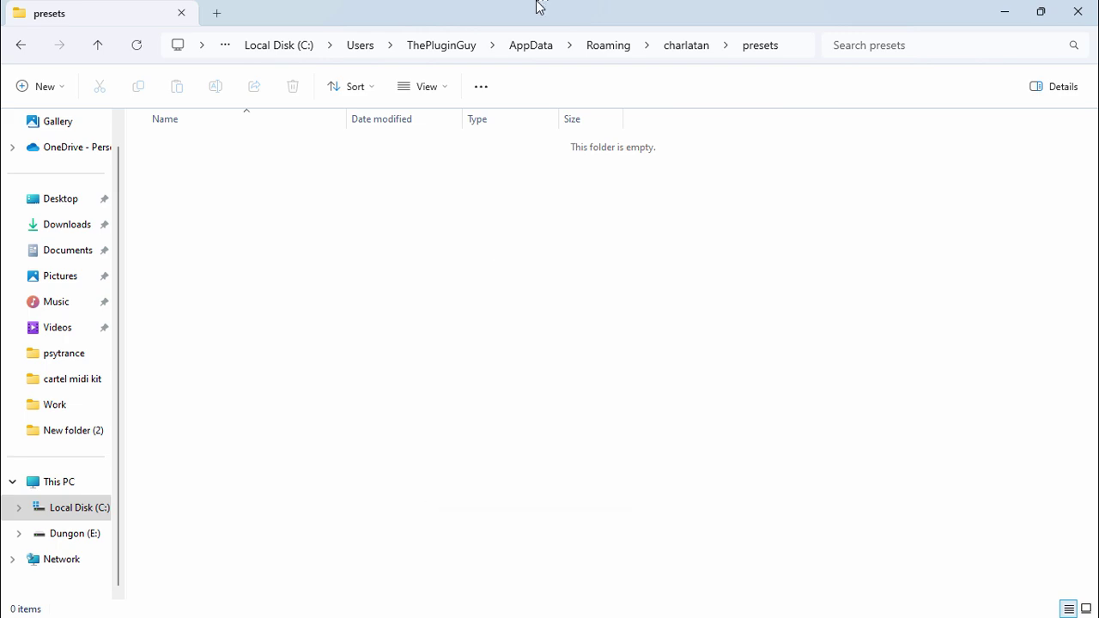
{"action": "left_click_drag", "start_coordinate": [537, 6], "coordinate": [638, 403]}
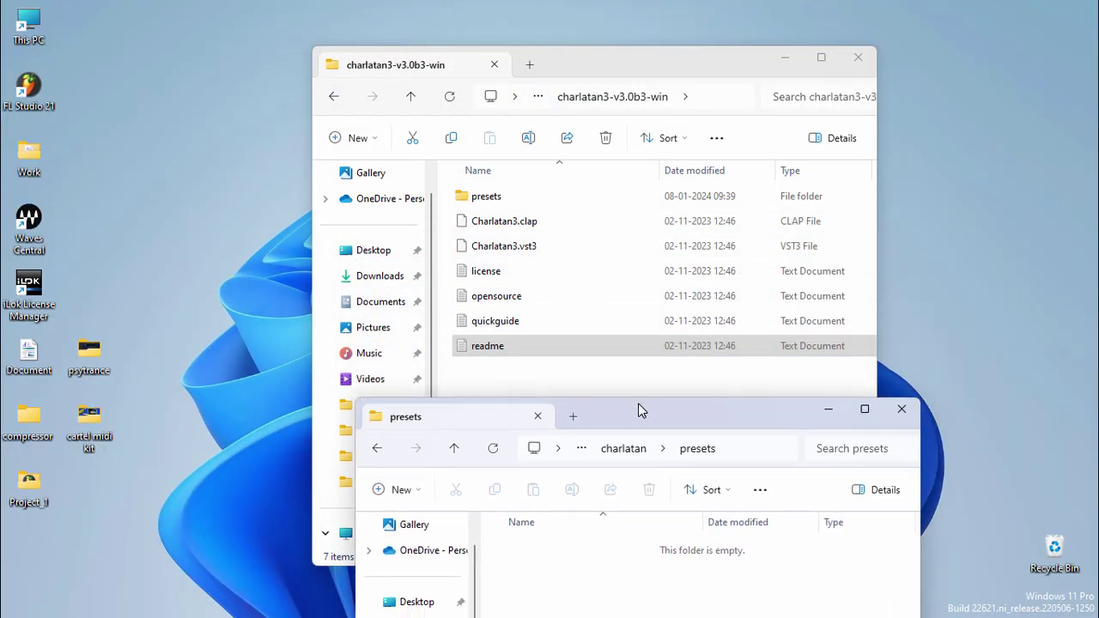
{"action": "left_click", "coordinate": [490, 195]}
{"action": "right_click", "coordinate": [490, 195]}
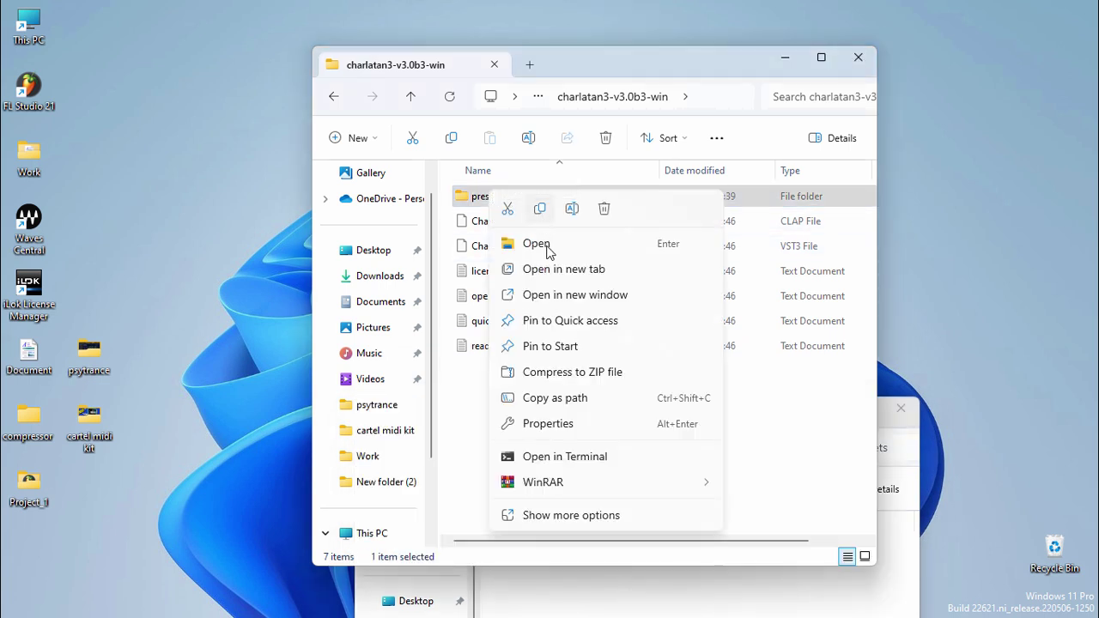
{"action": "left_click", "coordinate": [540, 212]}
{"action": "left_click", "coordinate": [629, 592]}
{"action": "left_click_drag", "start_coordinate": [680, 423], "coordinate": [768, 191]}
{"action": "right_click", "coordinate": [676, 381]}
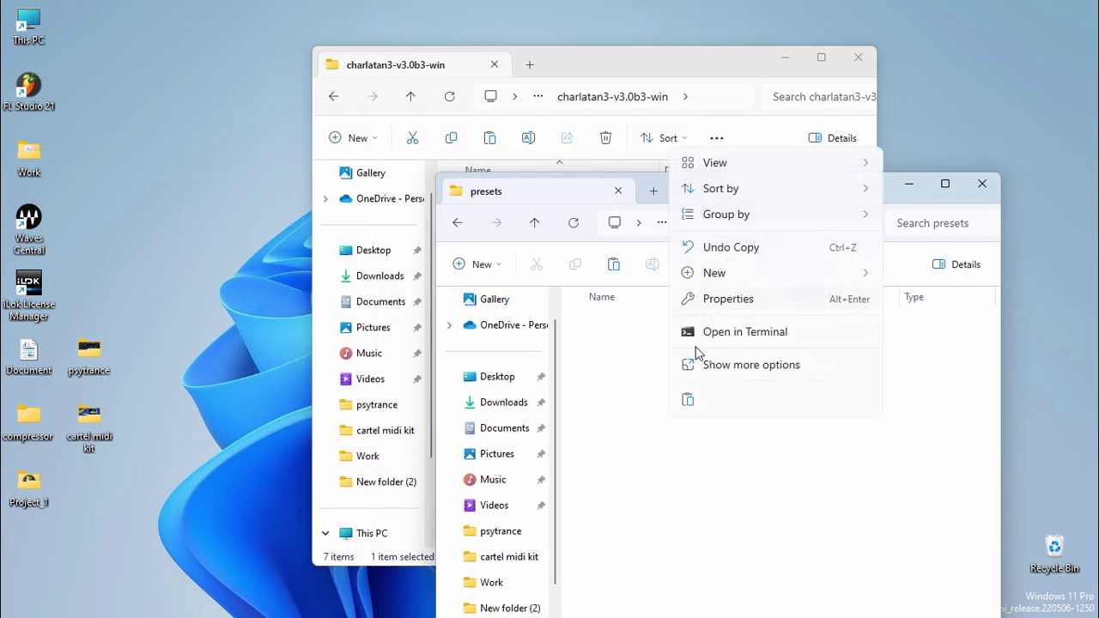
{"action": "left_click", "coordinate": [692, 398]}
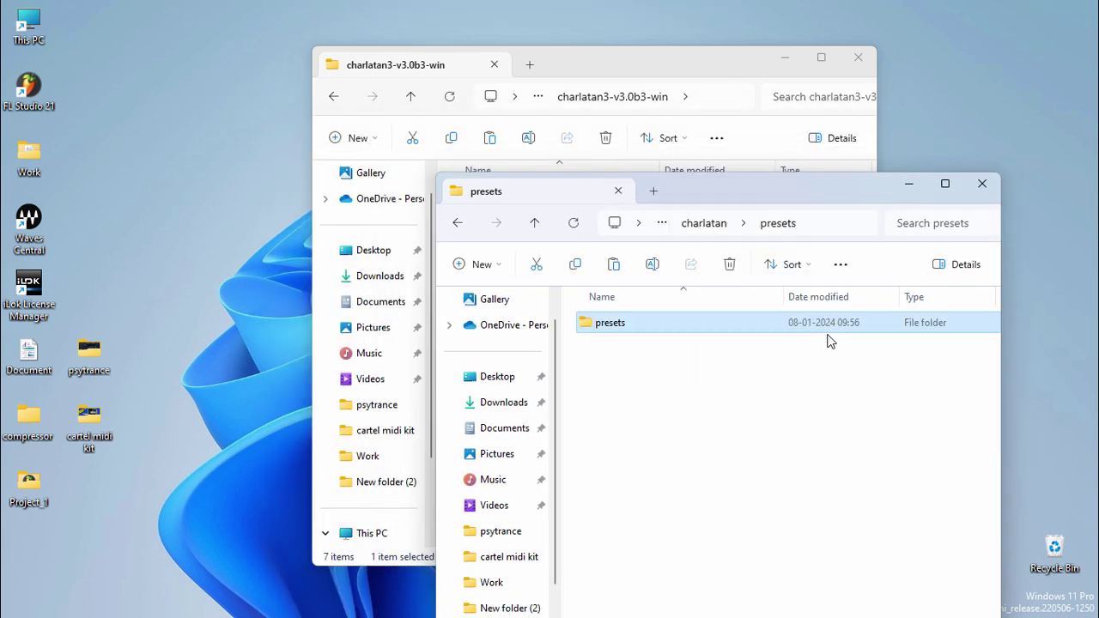
{"action": "left_click", "coordinate": [982, 183]}
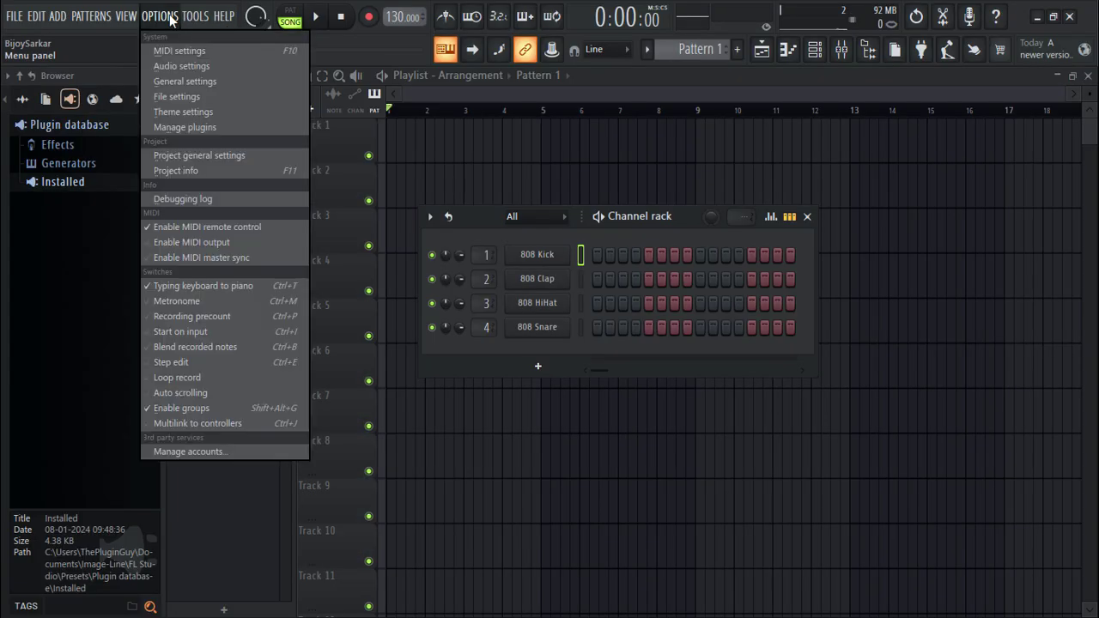
- Run Find installed plugins in File settings' Plugin Manager, registering Charlatan3 VST3, then close both windows
{"action": "left_click", "coordinate": [159, 16]}
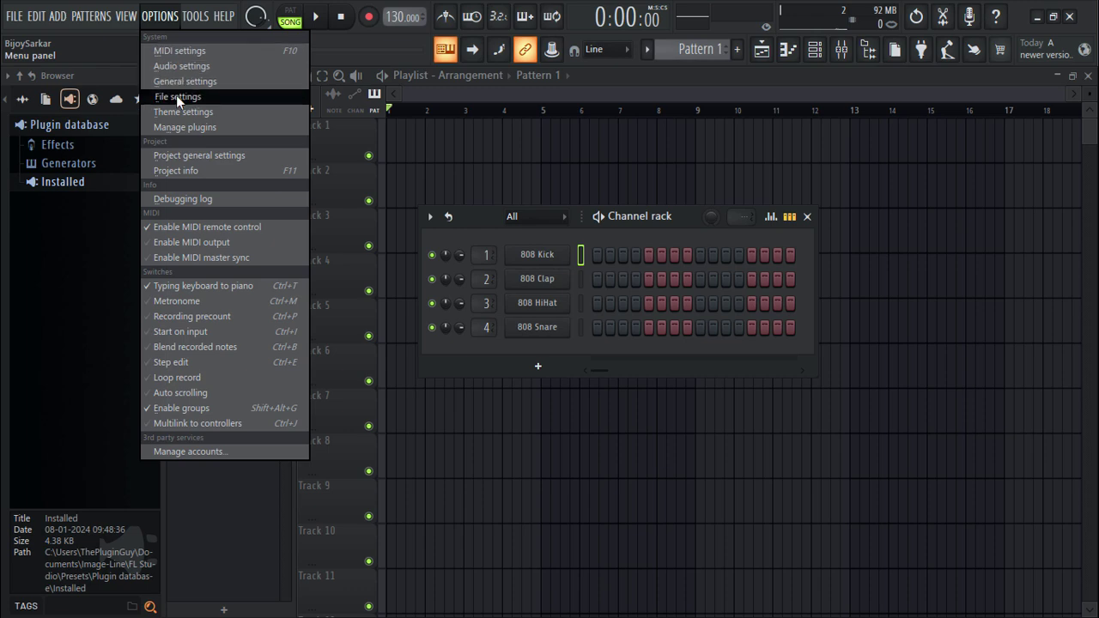
{"action": "left_click", "coordinate": [177, 97]}
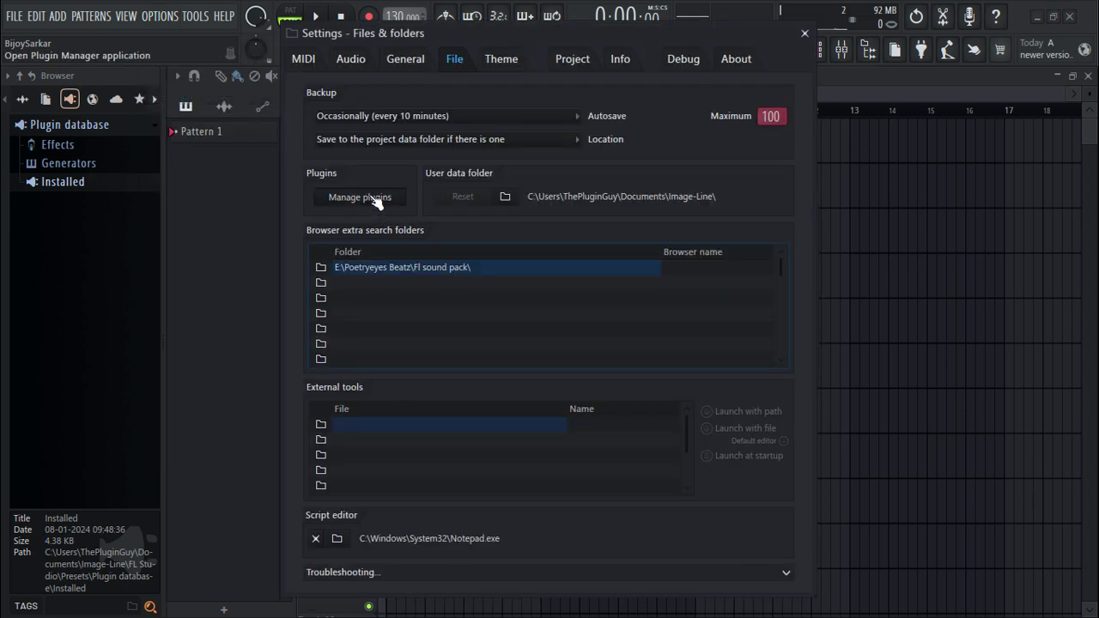
{"action": "left_click", "coordinate": [360, 198]}
{"action": "left_click", "coordinate": [157, 48]}
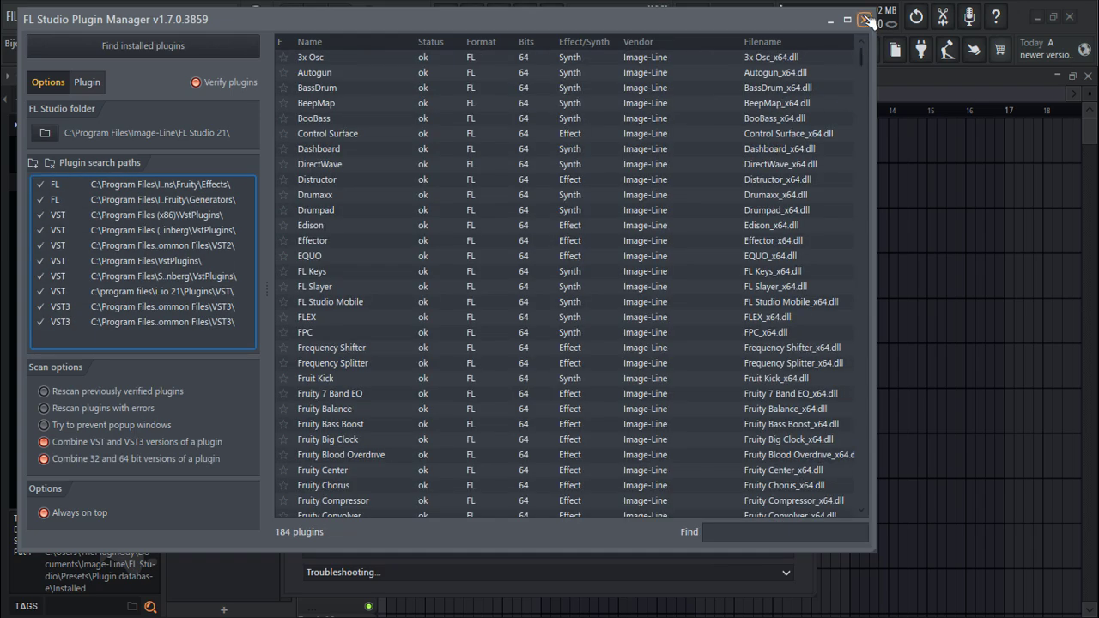
{"action": "left_click", "coordinate": [864, 18]}
{"action": "left_click", "coordinate": [807, 35]}
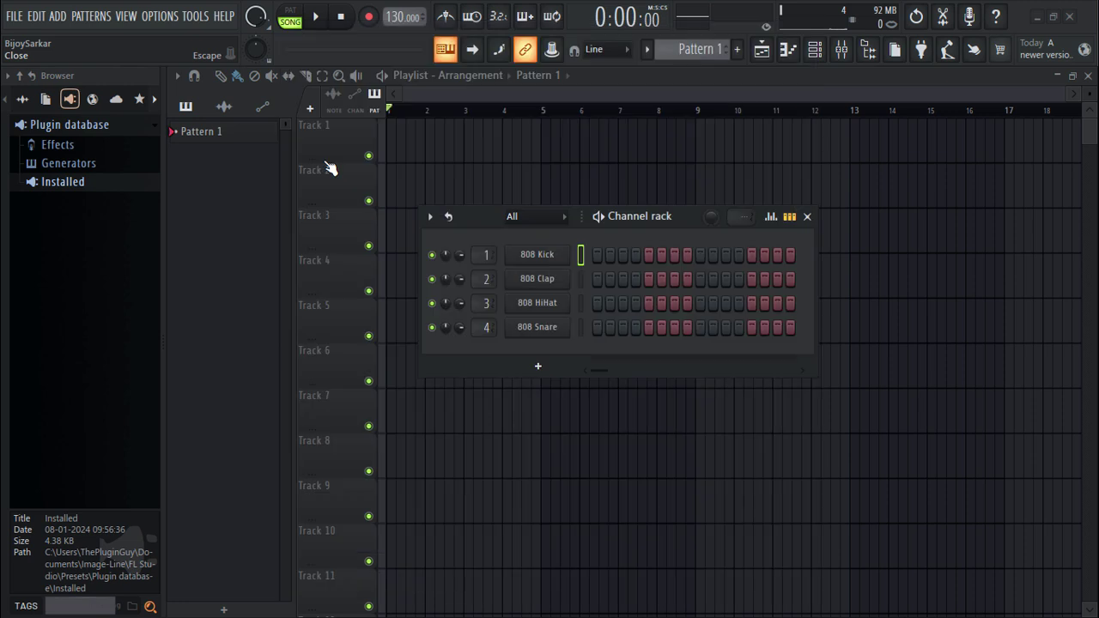
- Drag Charlatan3 from Installed > Generators > New into the Channel rack
{"action": "left_click", "coordinate": [60, 185]}
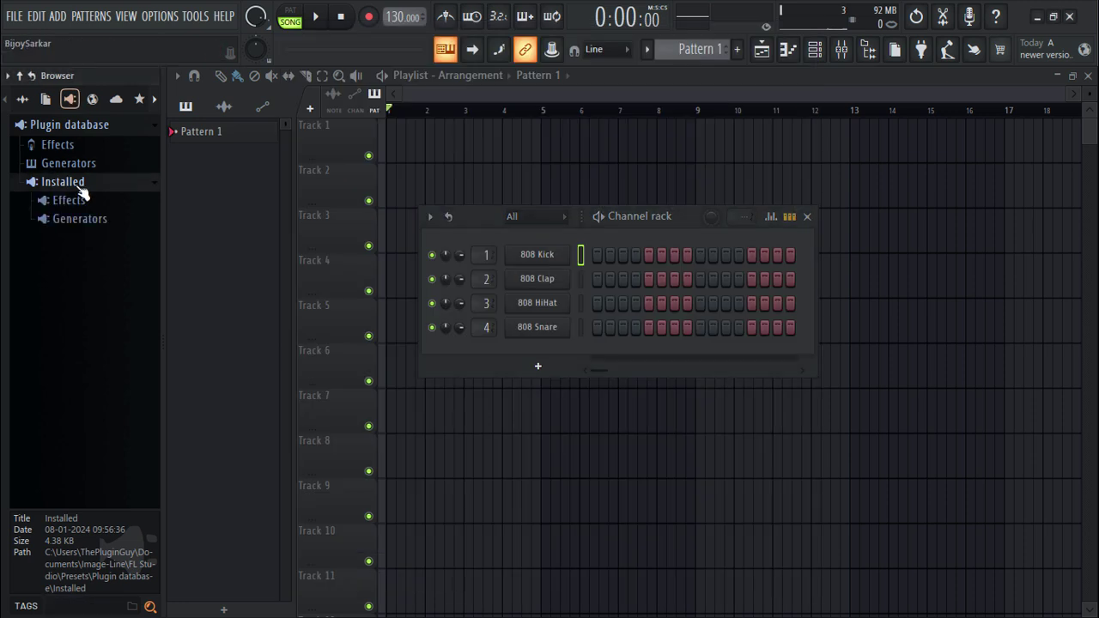
{"action": "left_click", "coordinate": [89, 223]}
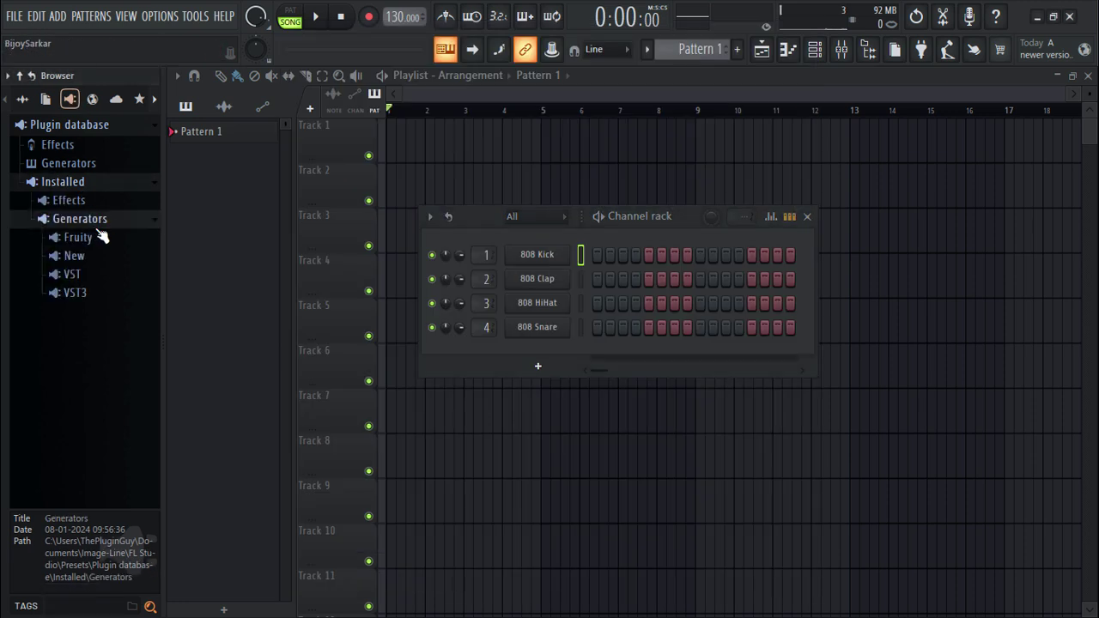
{"action": "left_click", "coordinate": [73, 256]}
{"action": "left_click_drag", "start_coordinate": [86, 283], "coordinate": [547, 256]}
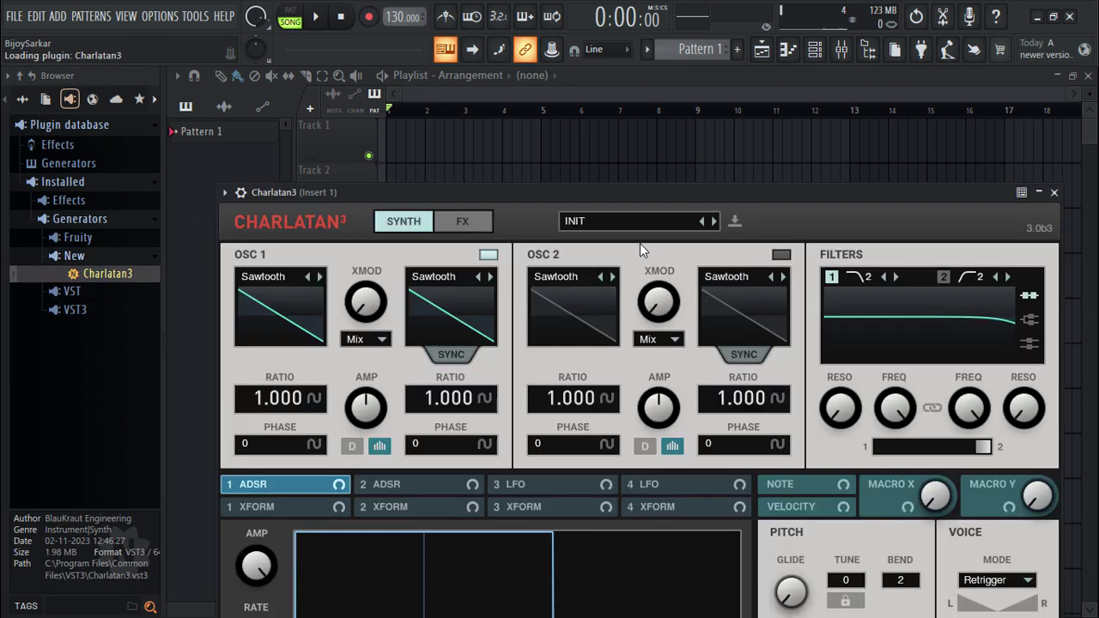
{"action": "left_click_drag", "start_coordinate": [717, 190], "coordinate": [725, 117]}
- Browse Charlatan3's Factory Bass, Keys, Pads, Leads and Drums preset folders, then close the browser
{"action": "left_click", "coordinate": [630, 149]}
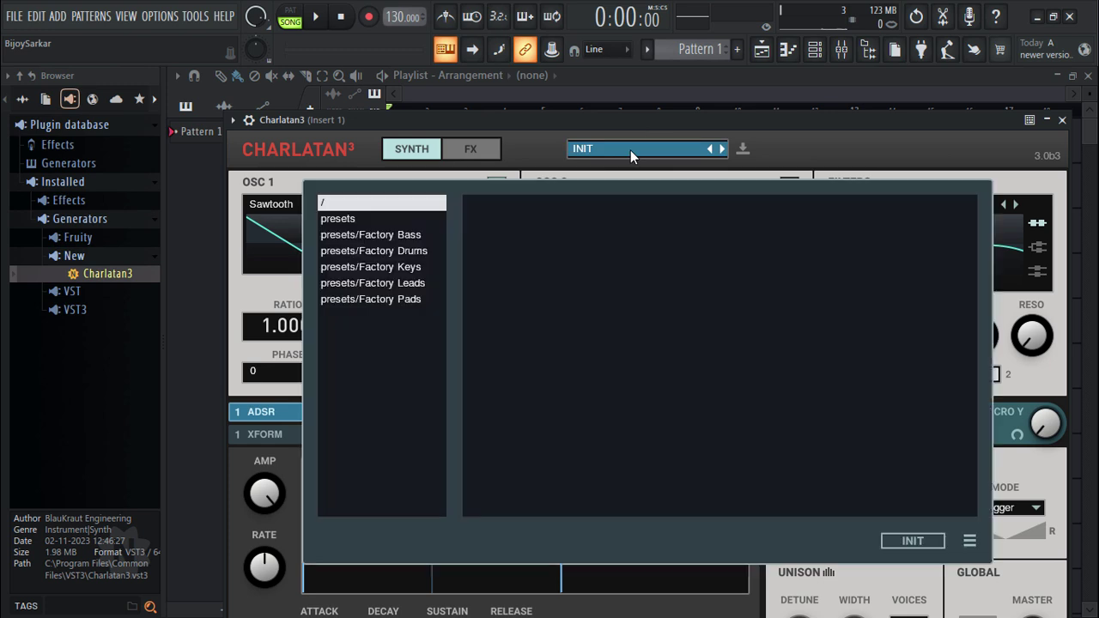
{"action": "left_click", "coordinate": [347, 220]}
{"action": "left_click", "coordinate": [351, 235]}
{"action": "left_click", "coordinate": [353, 267]}
{"action": "left_click", "coordinate": [357, 298]}
{"action": "left_click", "coordinate": [360, 284]}
{"action": "left_click", "coordinate": [367, 253]}
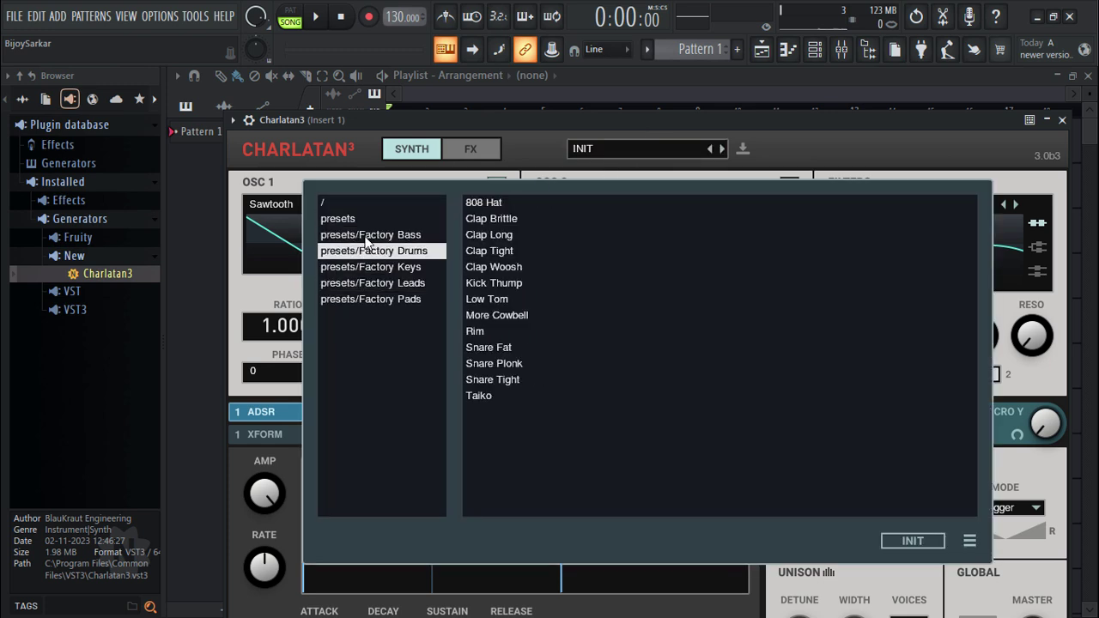
{"action": "left_click", "coordinate": [367, 236]}
{"action": "left_click_drag", "start_coordinate": [770, 119], "coordinate": [776, 88]}
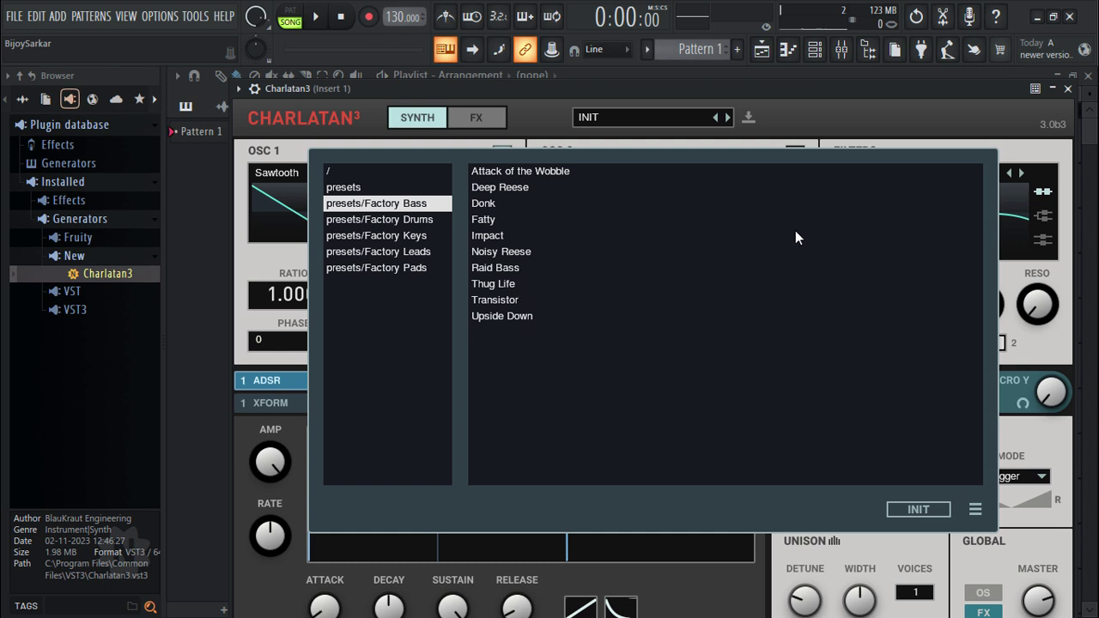
{"action": "left_click", "coordinate": [794, 126]}
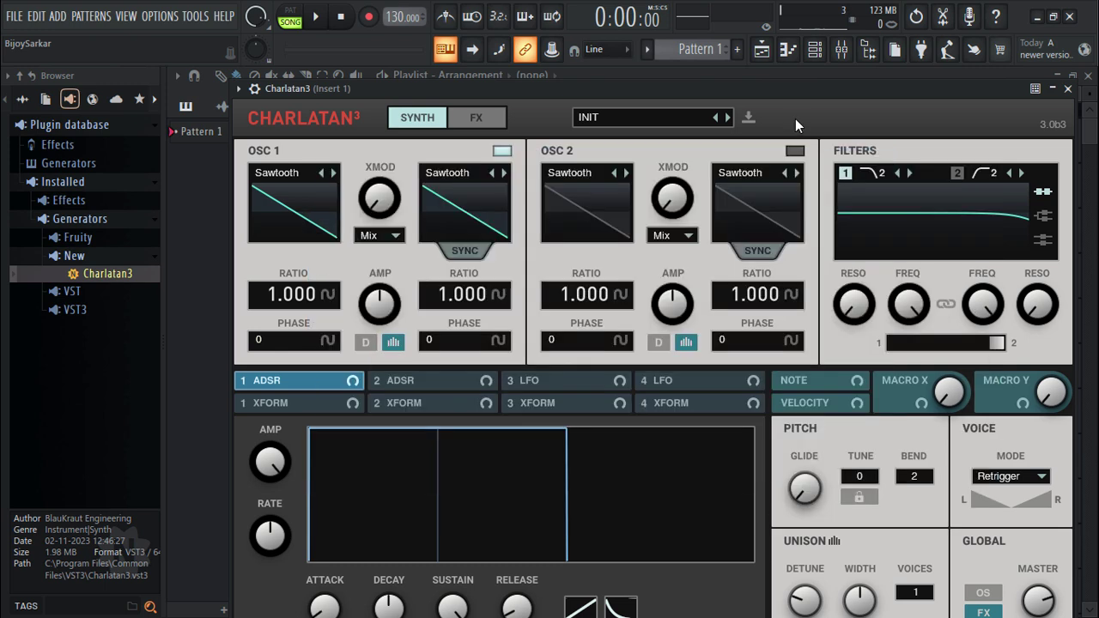